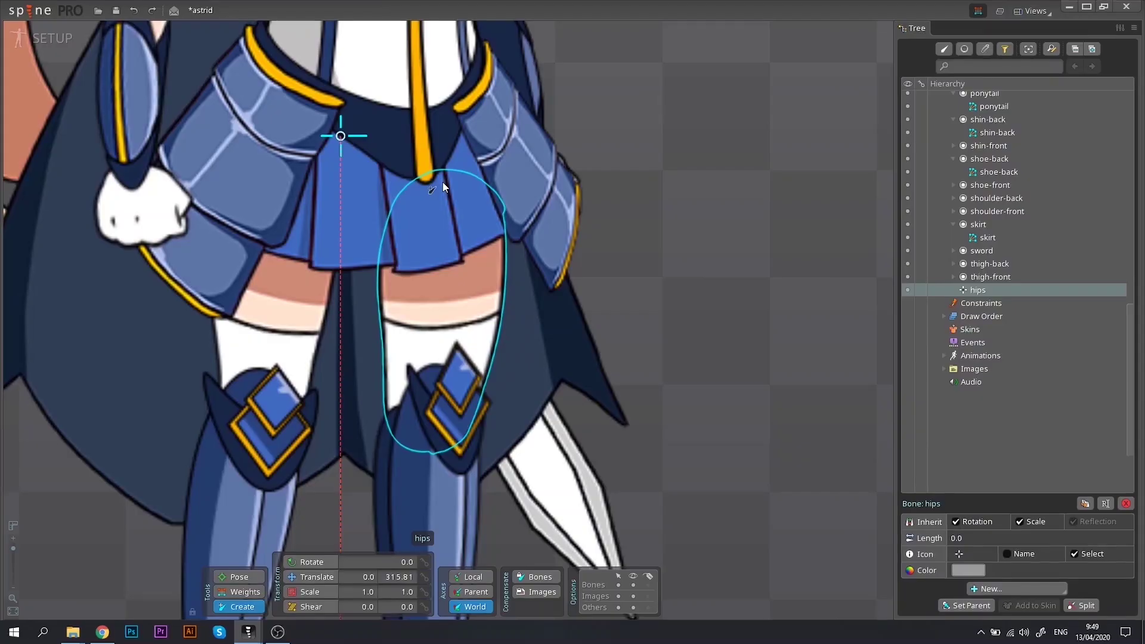
Add a back-thigh bone, lower the IK target to straighten the leg, and pull the armour's top vertices left
left_click_drag(443, 181, 439, 368)
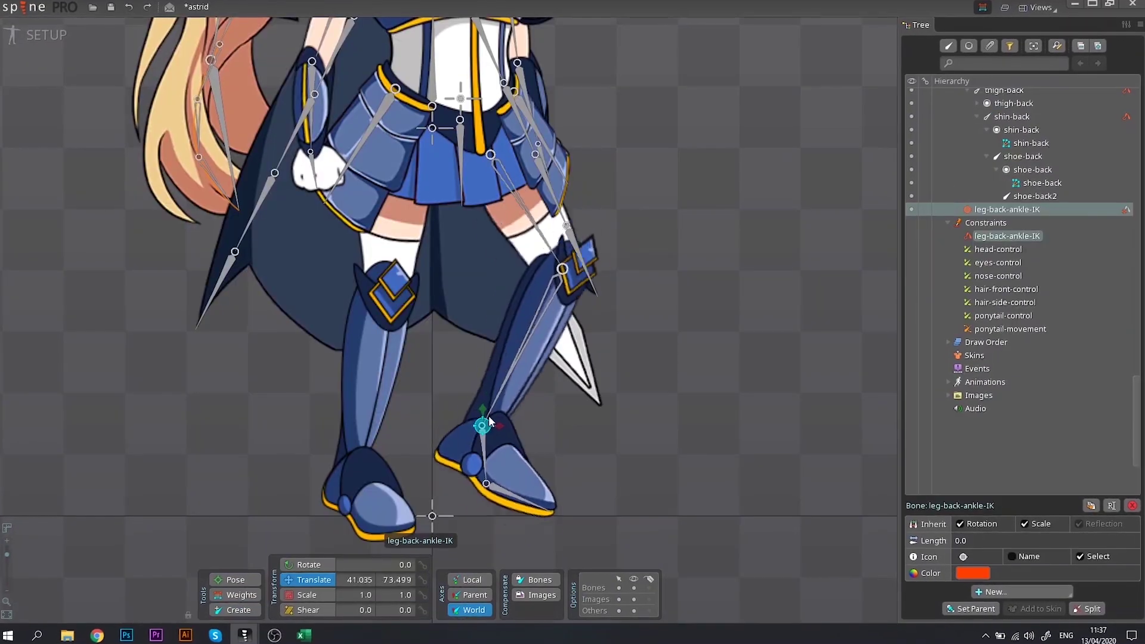
left_click_drag(489, 422, 478, 482)
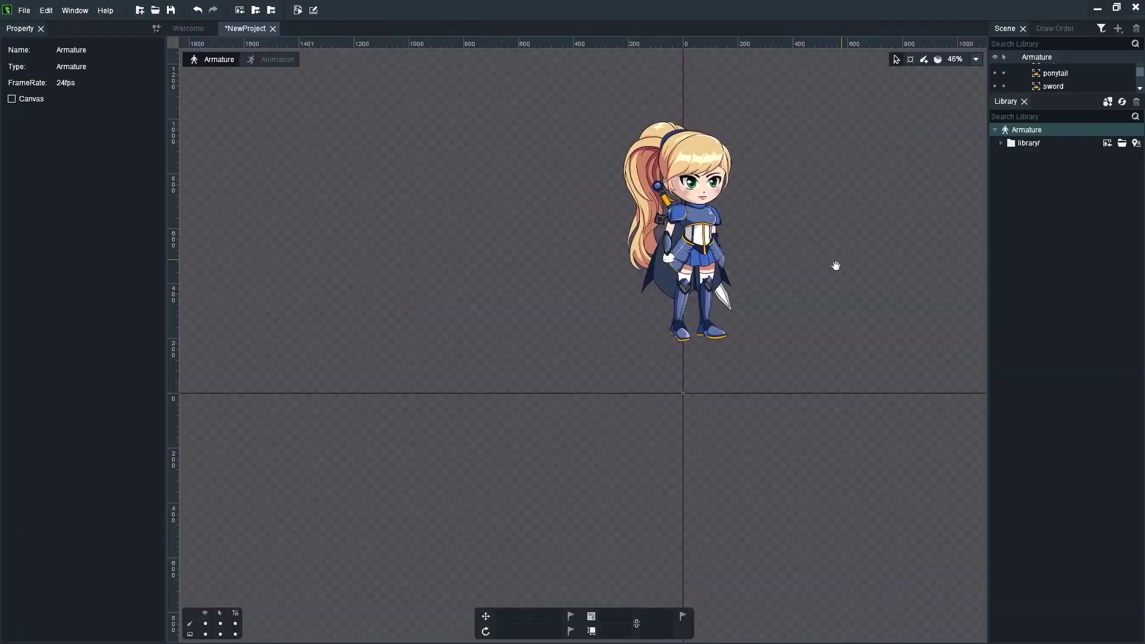
left_click_drag(836, 266, 798, 318)
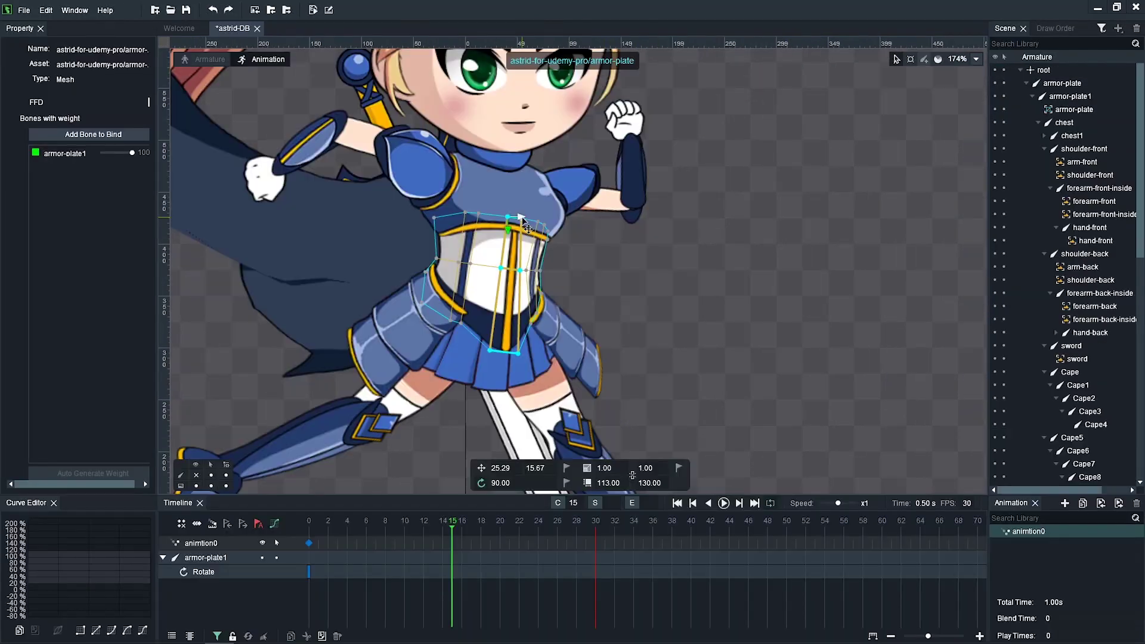
left_click_drag(519, 216, 486, 212)
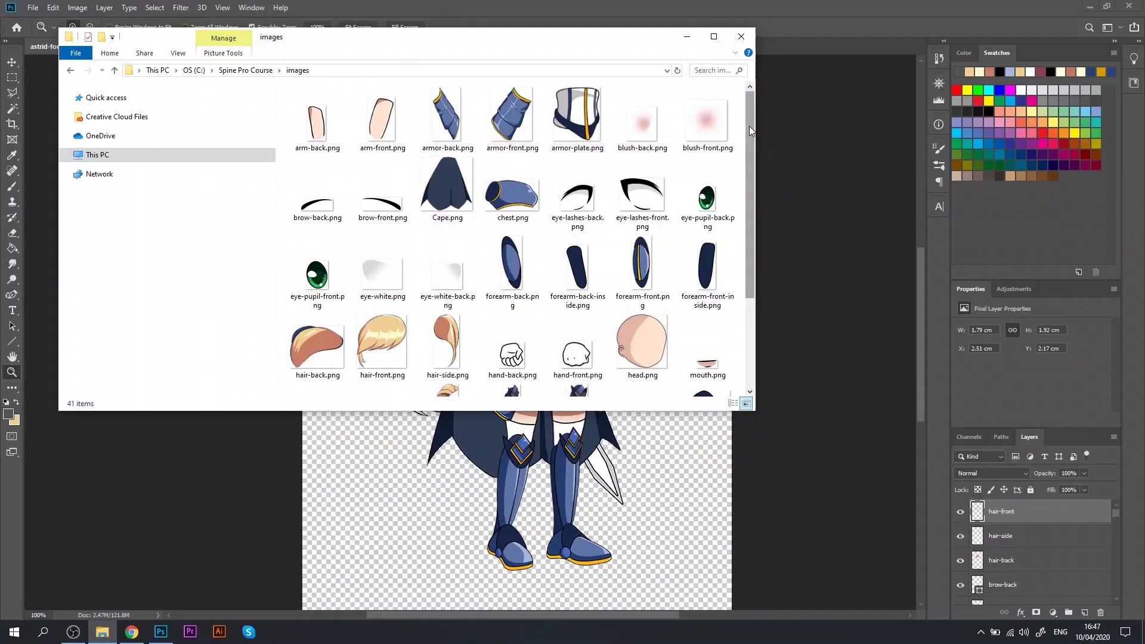
Run the PhotoshopToSpine export script and open the exported images folder
mouse_move(750, 127)
left_mouse_down()
mouse_move(749, 203)
mouse_move(744, 127)
left_mouse_up()
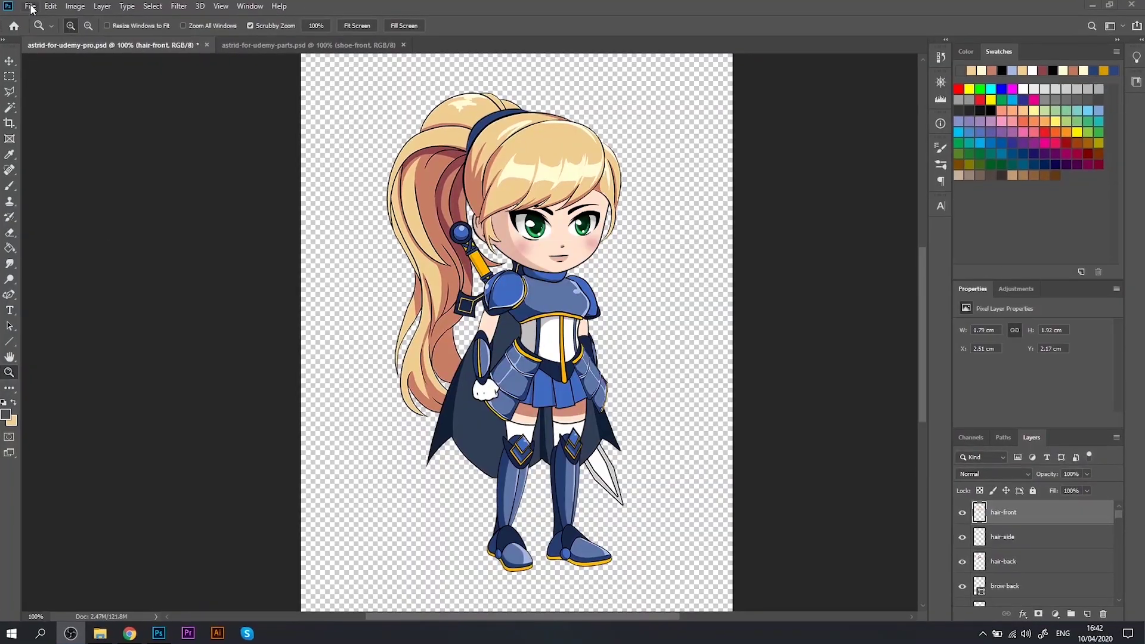
left_click(26, 4)
mouse_move(50, 285)
left_click(194, 405)
left_click(595, 422)
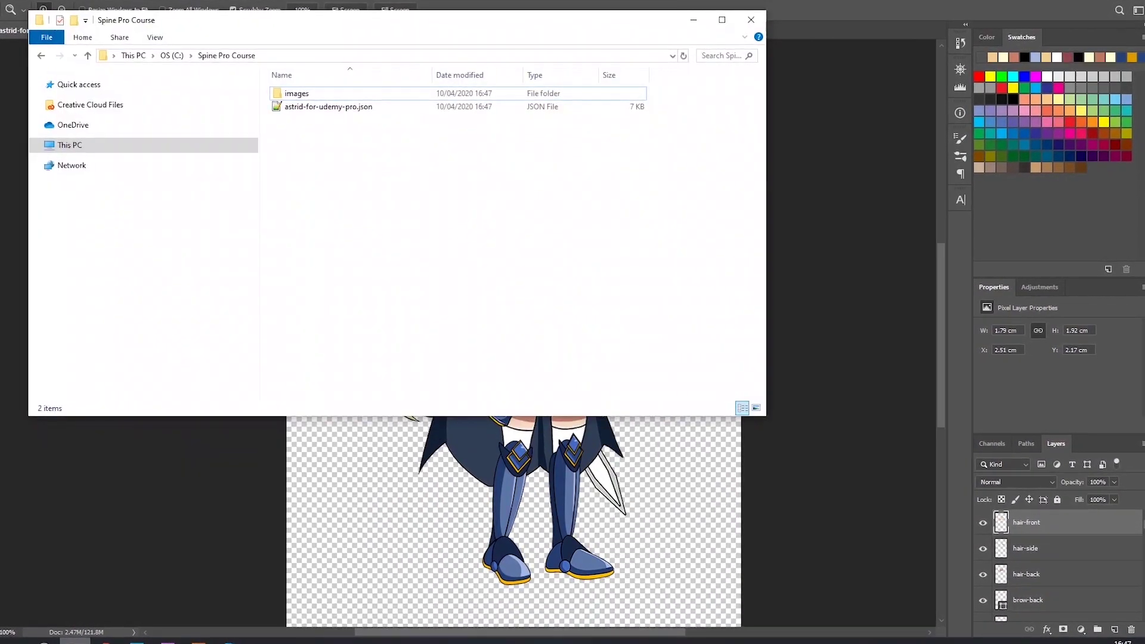
double_click(289, 81)
mouse_move(762, 118)
left_mouse_down()
mouse_move(760, 219)
mouse_move(761, 117)
left_mouse_up()
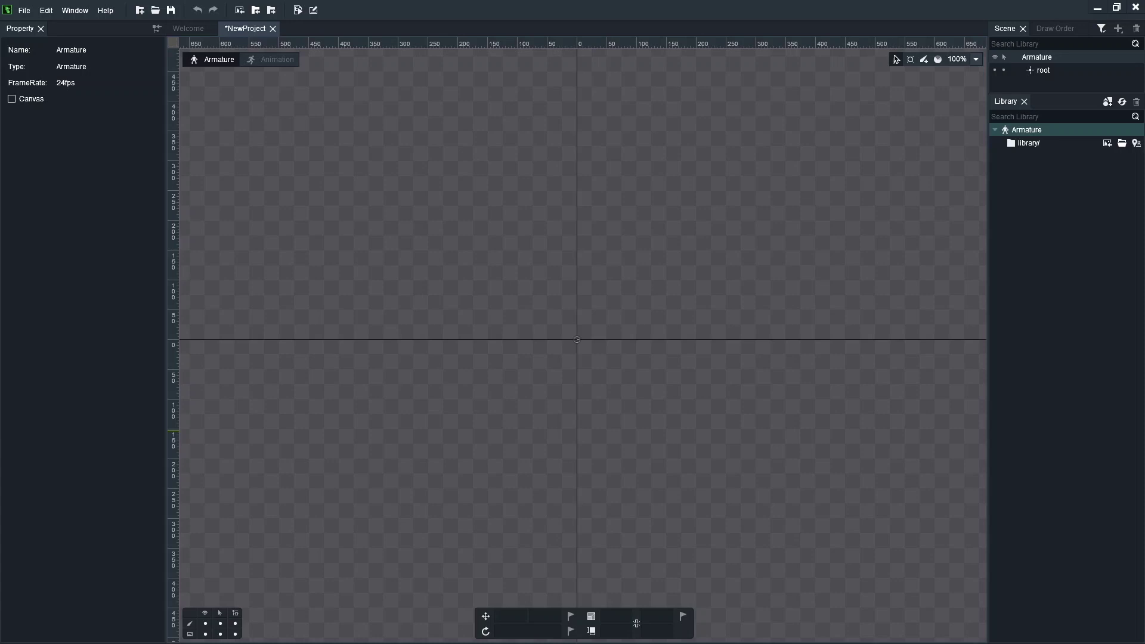
Drag the character PSD onto the canvas and import its layers
left_click_drag(536, 310, 552, 270)
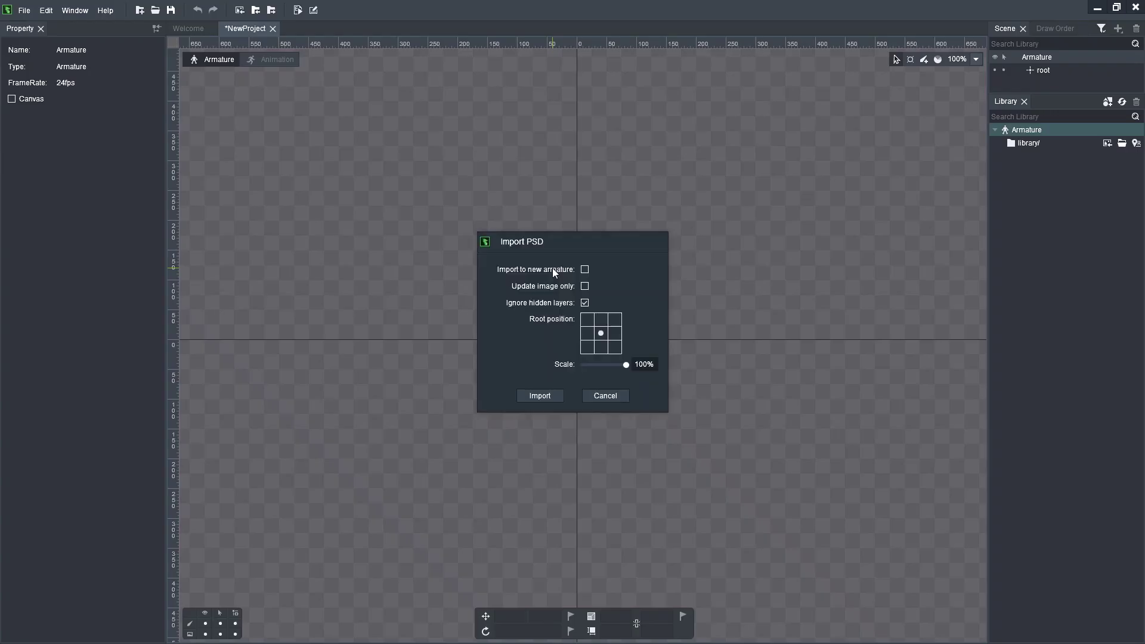
left_click(551, 399)
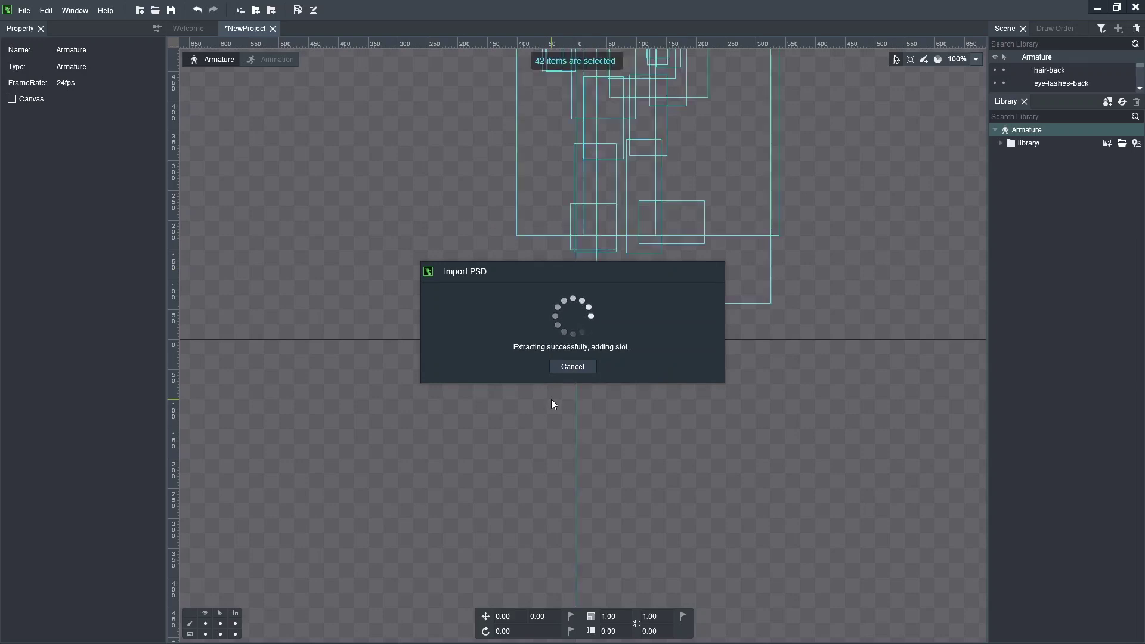
scroll(785, 293, "down", 6)
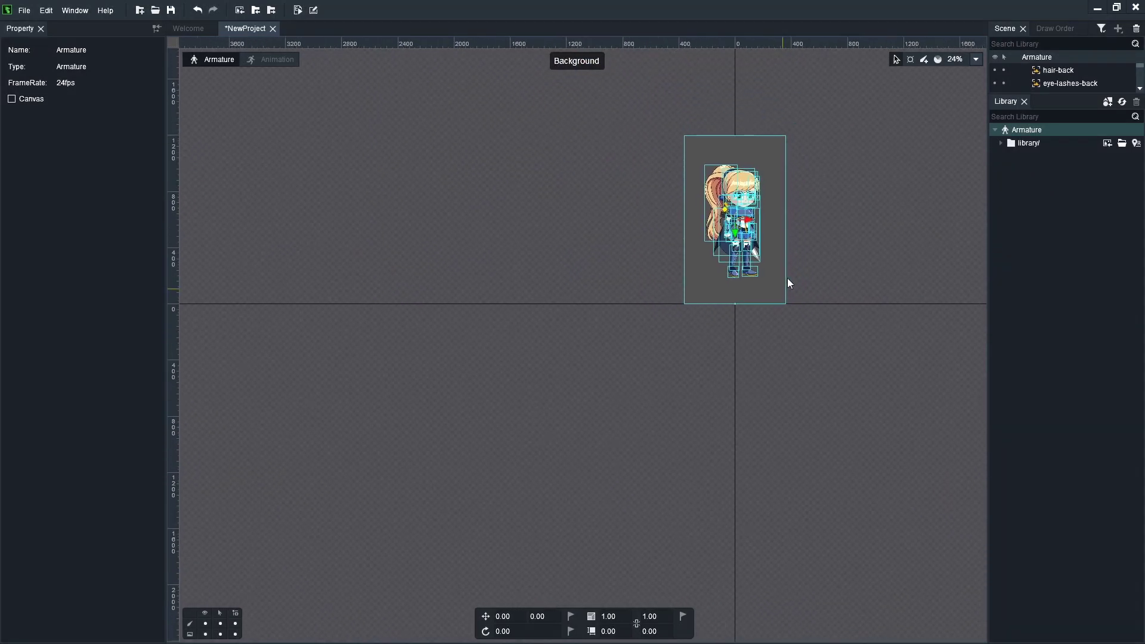
scroll(794, 275, "up", 5)
Frame the whole imported character in the view
left_click_drag(793, 272, 774, 308)
scroll(774, 308, "down", 1)
left_click_drag(771, 179, 572, 403)
scroll(765, 271, "up", 4)
left_click(766, 269)
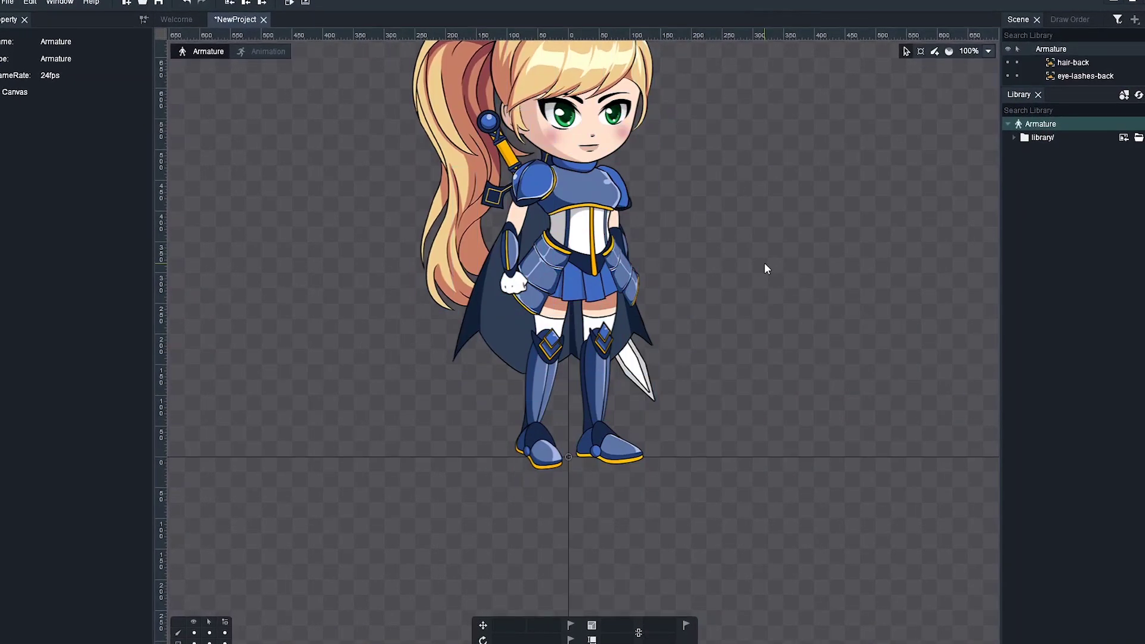
left_click_drag(771, 216, 828, 300)
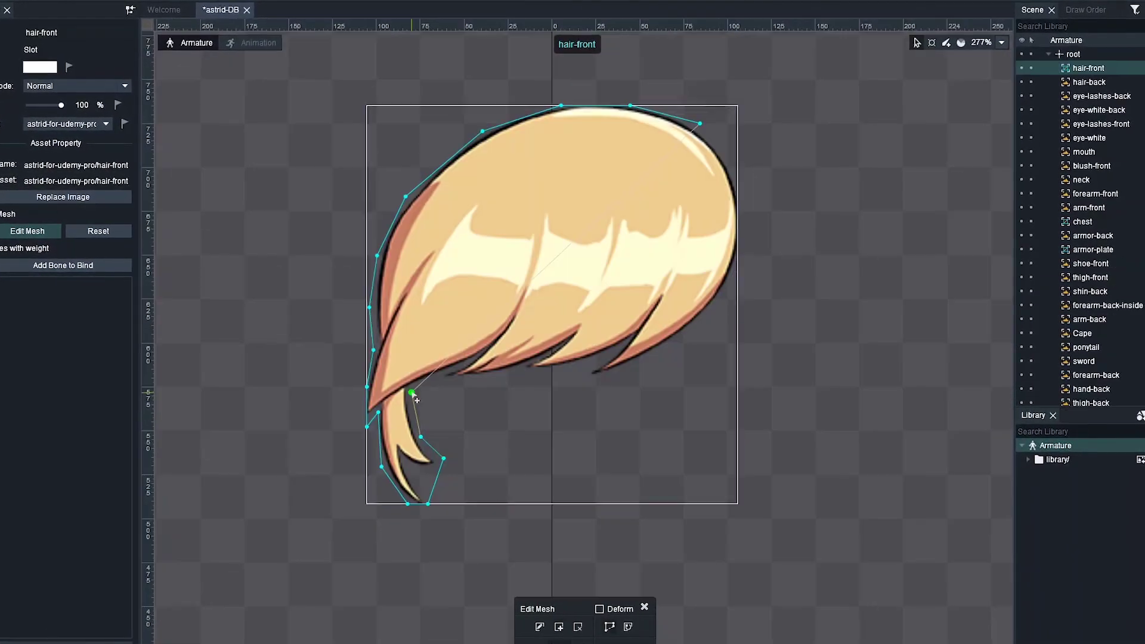
Trace the hair-front mesh outline along its bottom and right side, closing it at the first vertex
left_click(410, 392)
left_click(519, 380)
left_click(631, 377)
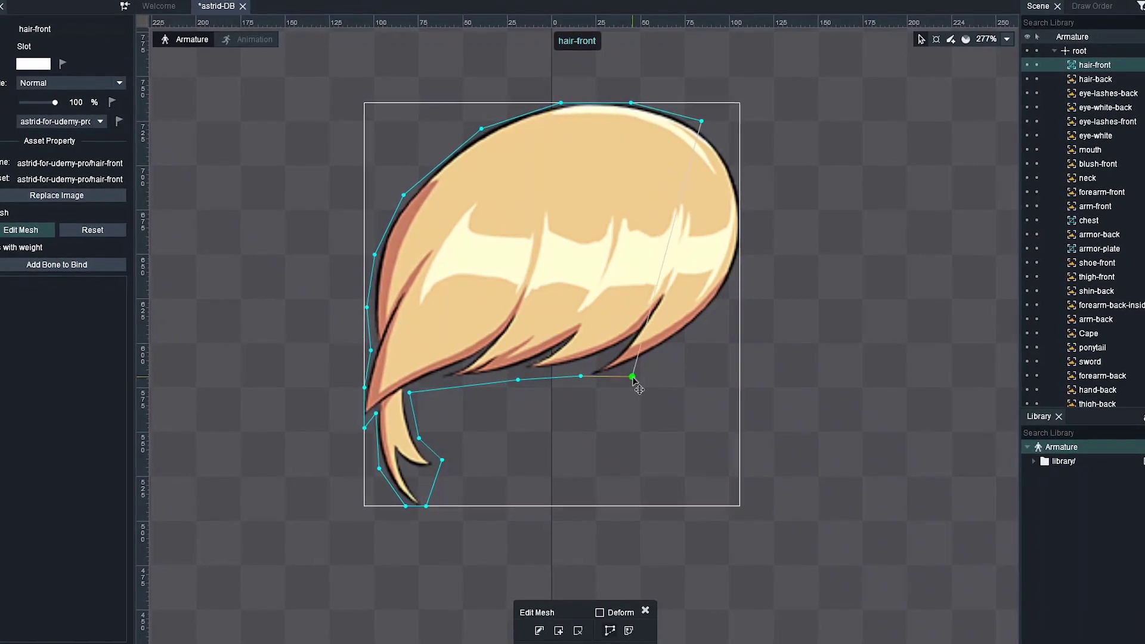
left_click(724, 307)
left_click(738, 250)
left_click(738, 213)
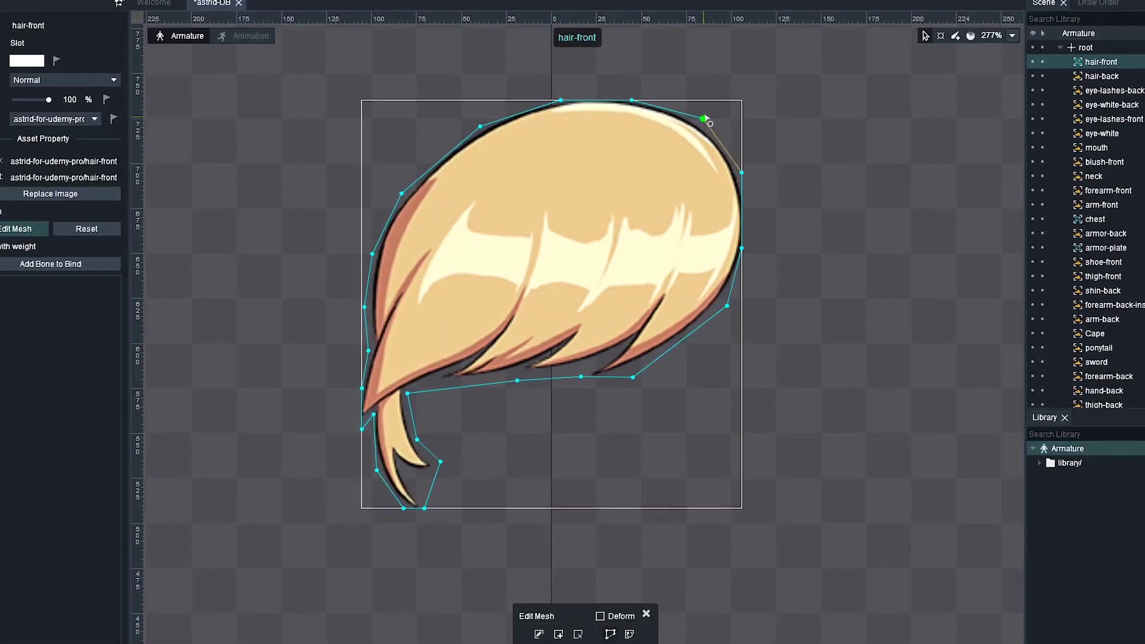
left_click(703, 119)
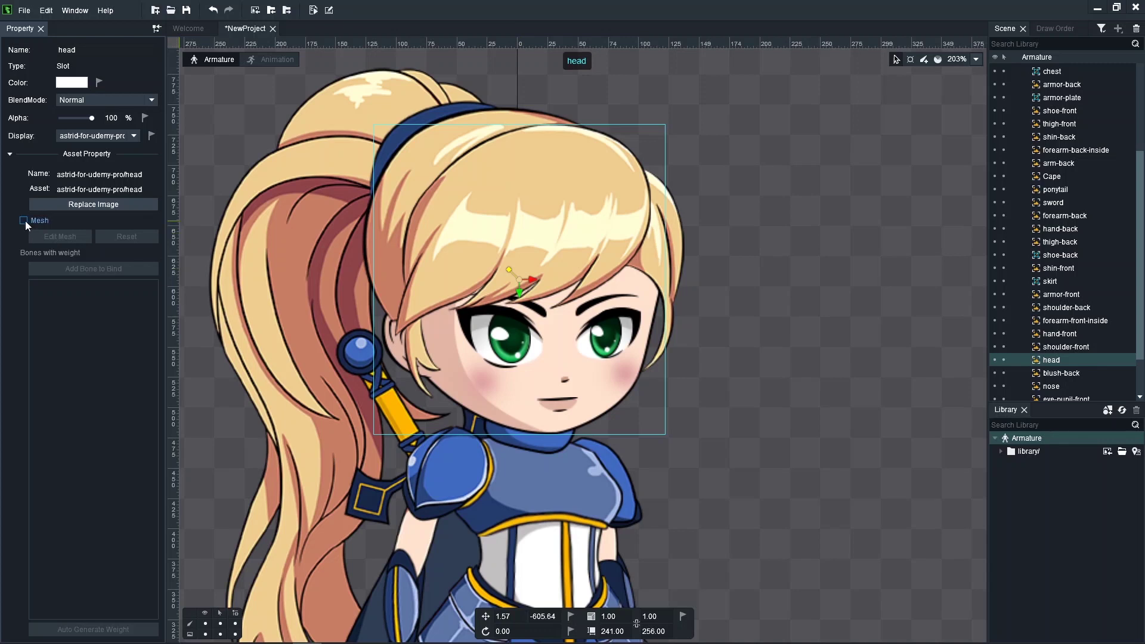
Turn the head image into a mesh, leaving shoe-back as a plain image
left_click(24, 221)
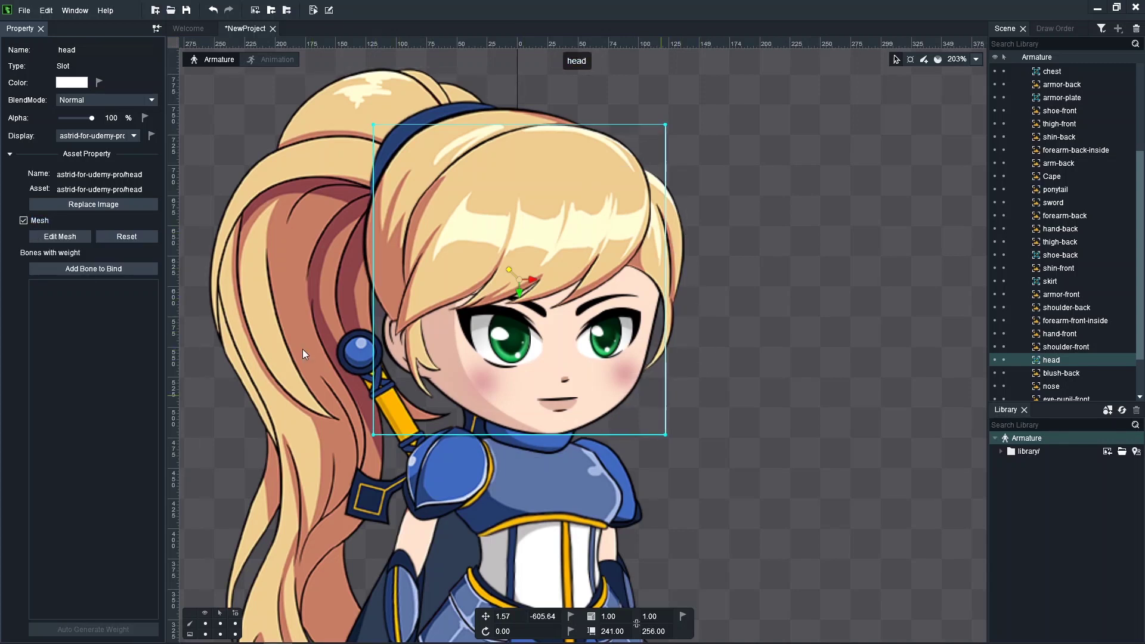
left_click(23, 220)
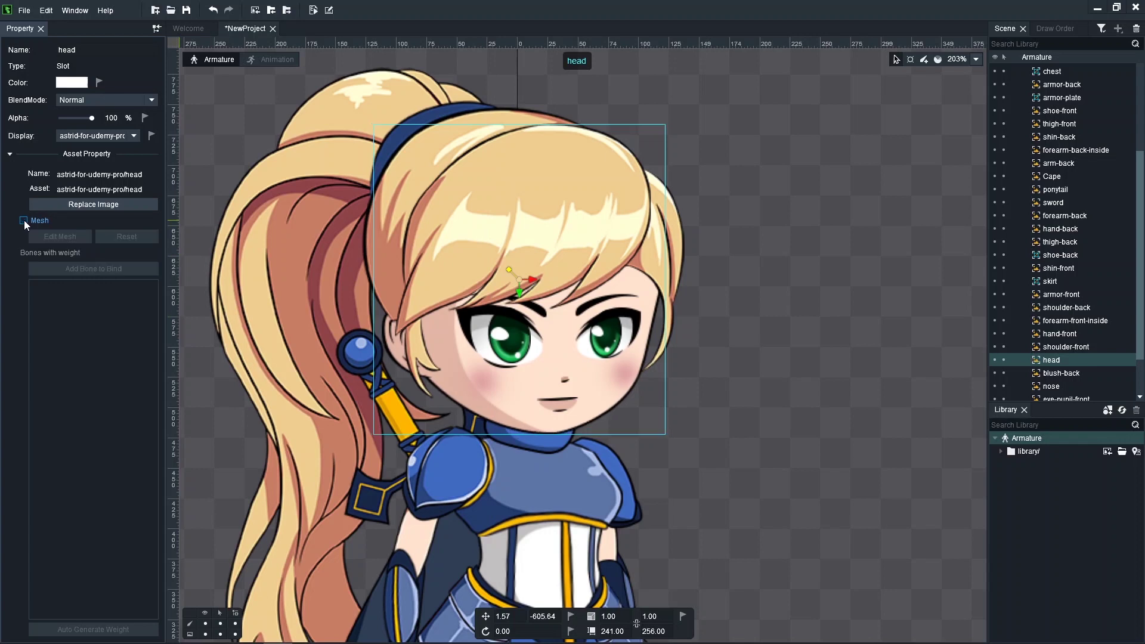
left_click(24, 220)
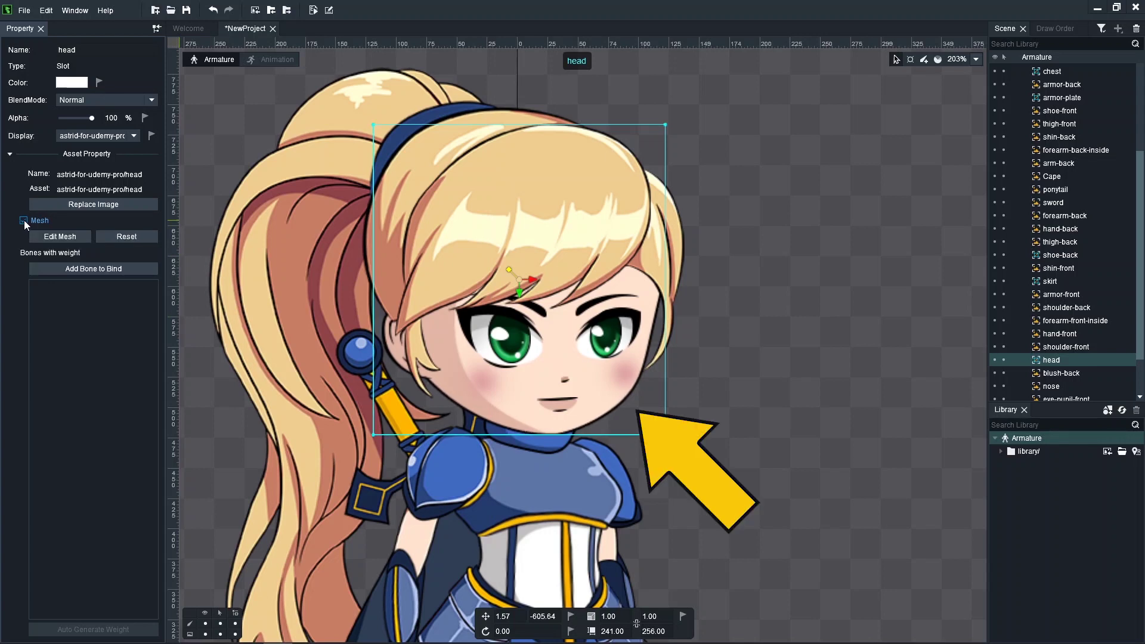
left_click(24, 220)
left_click(24, 220)
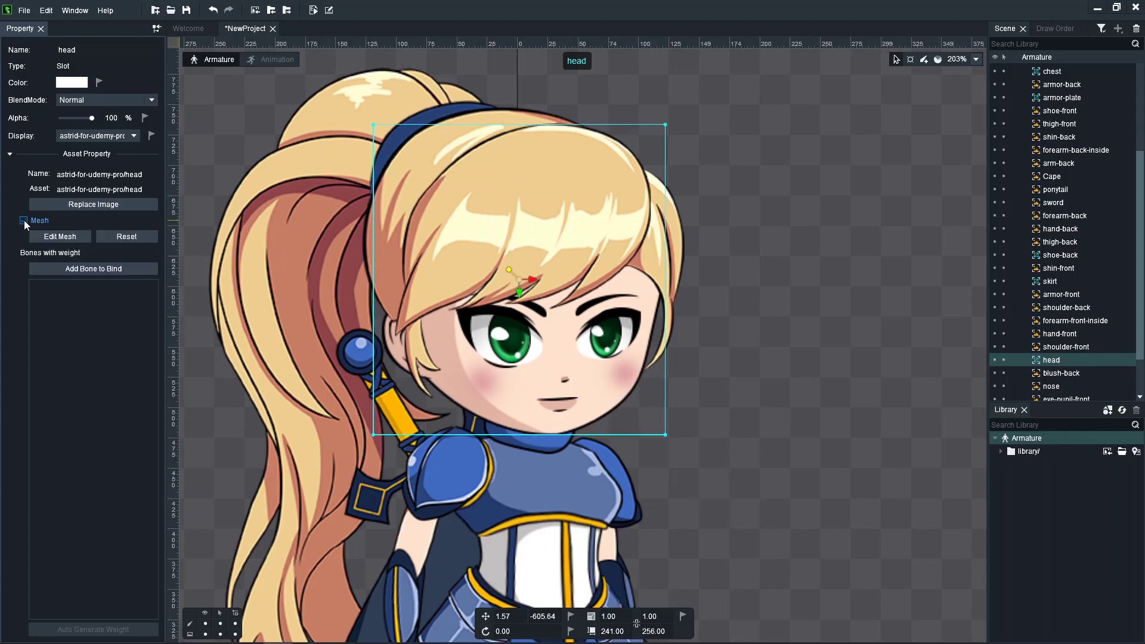
left_click(23, 220)
left_click(24, 221)
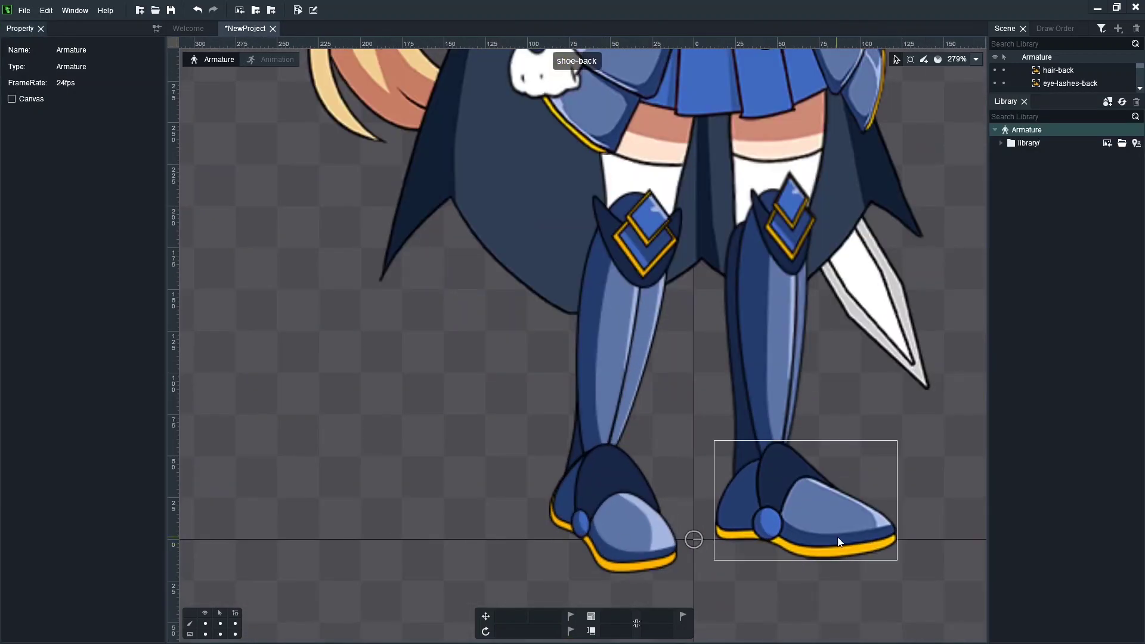
left_click(839, 542)
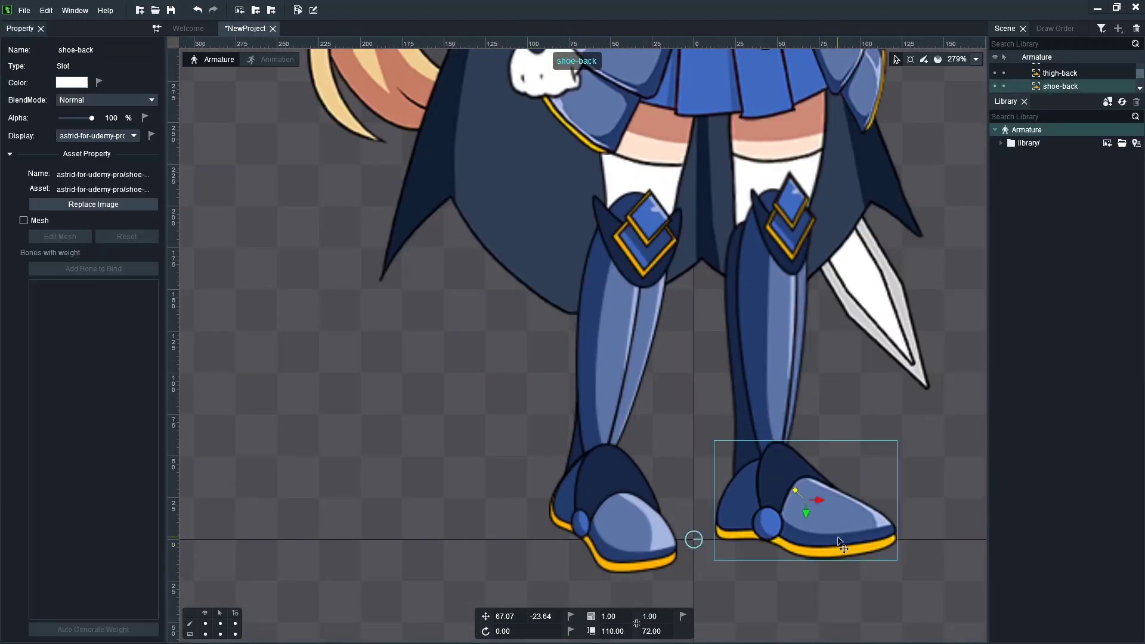
left_click(24, 220)
left_click(24, 220)
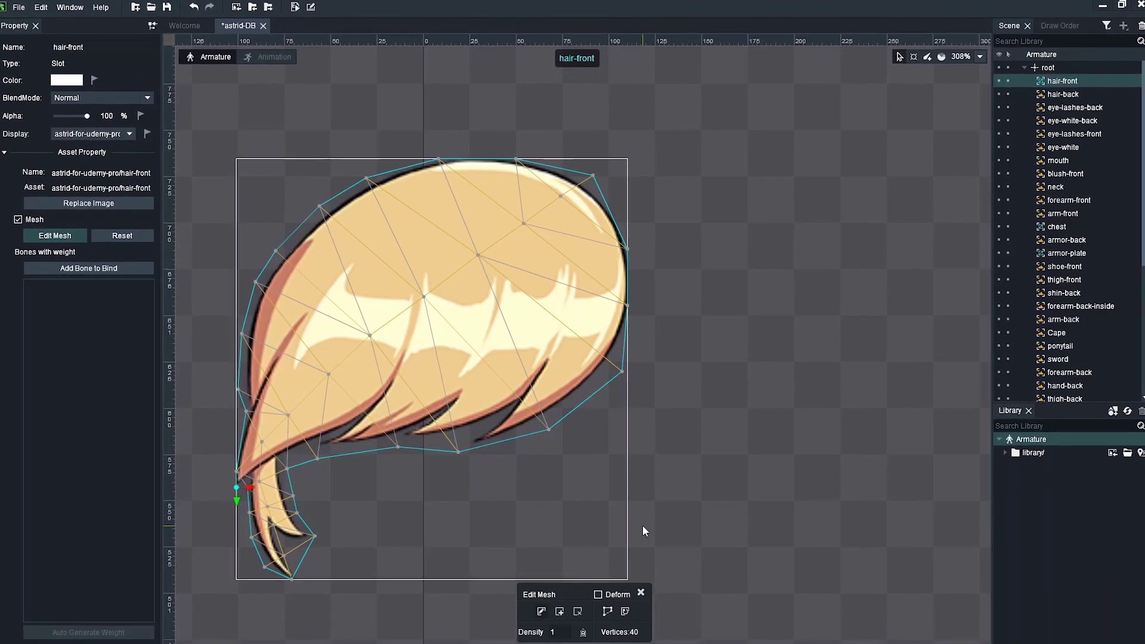
Finish the hair-front mesh and add four interior vertices inside the chest mesh
left_click(641, 592)
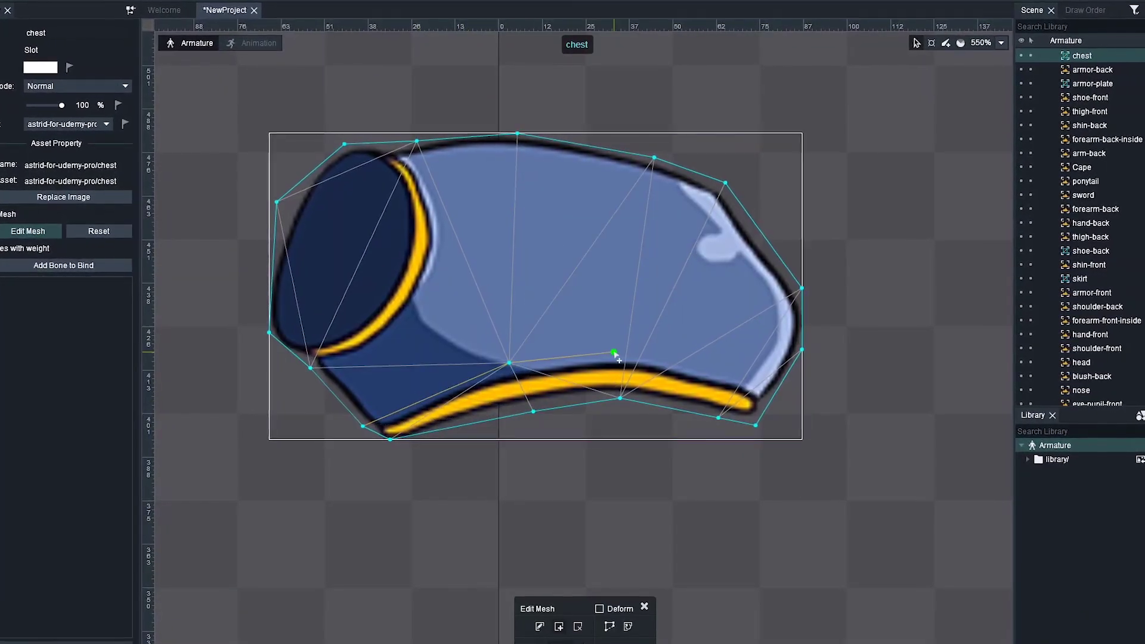
left_click(738, 375)
left_click(451, 235)
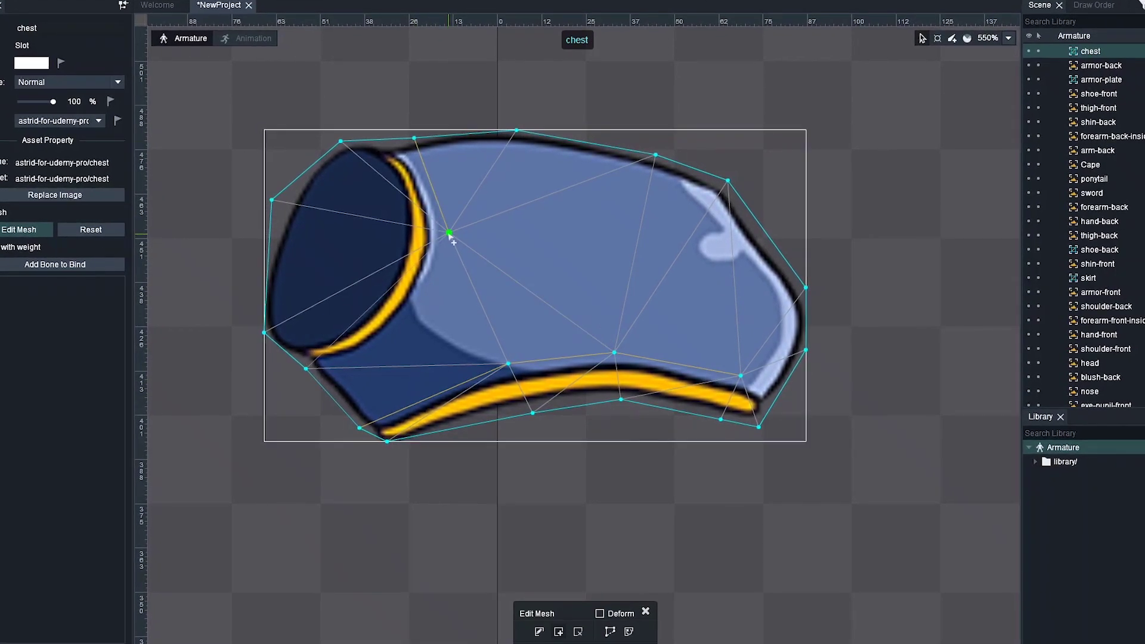
left_click(411, 305)
left_click(359, 358)
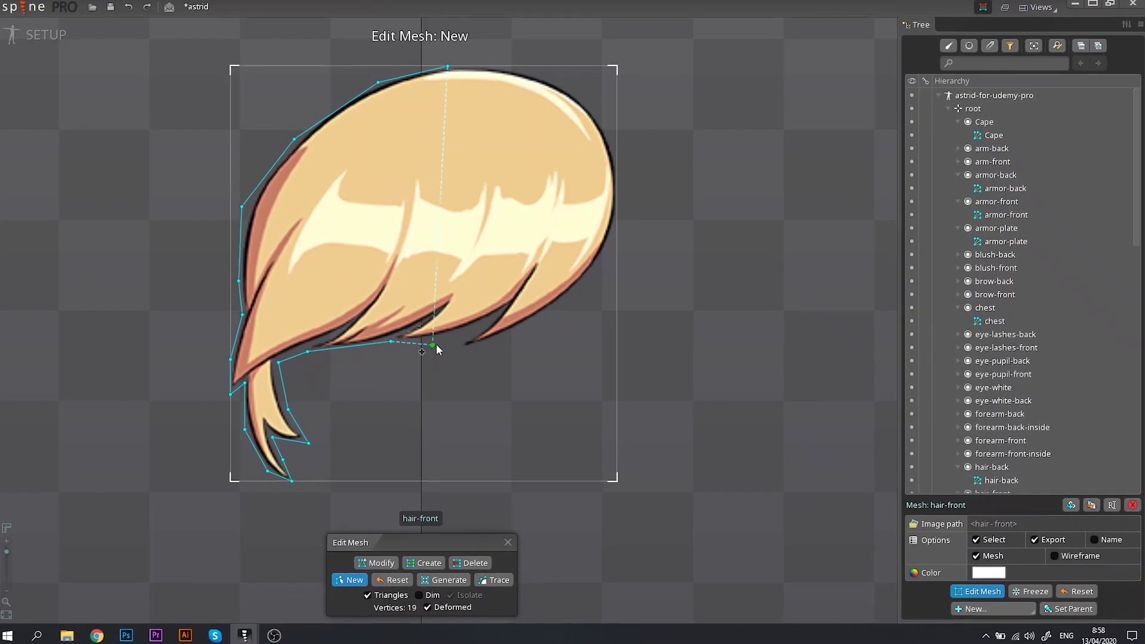
Close the hair-front mesh outline around its right side and top
left_click(474, 352)
left_click(573, 303)
left_click(617, 224)
left_click(617, 129)
left_click(585, 92)
left_click(531, 66)
left_click(448, 66)
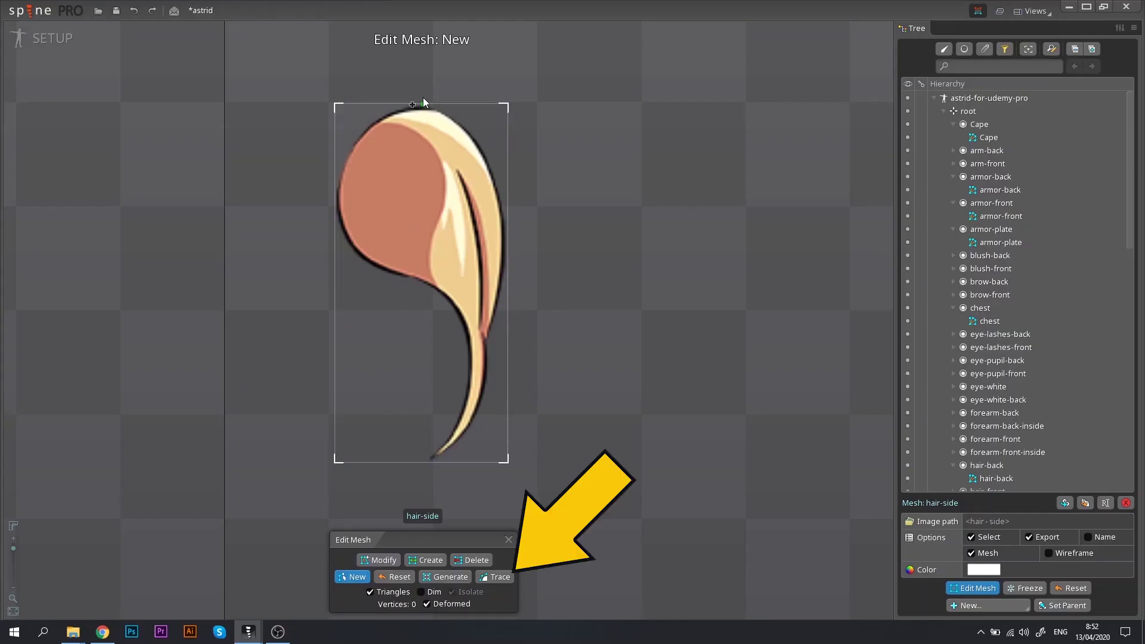
Trace the hair-side outline from its top, down the tail and back up the right edge
left_click(424, 104)
left_click(377, 110)
left_click(336, 158)
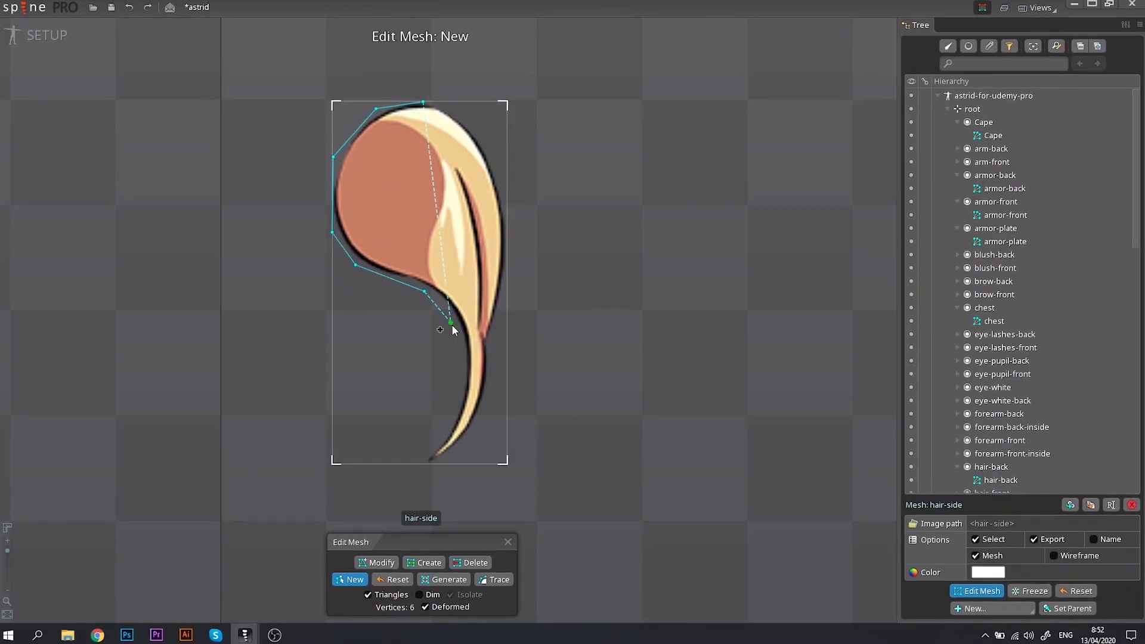
left_click(462, 340)
left_click(445, 438)
left_click(422, 464)
left_click(459, 447)
left_click(488, 402)
left_click(508, 278)
Add the last hair-side outline vertices up to its top right
left_click(508, 199)
left_click(478, 119)
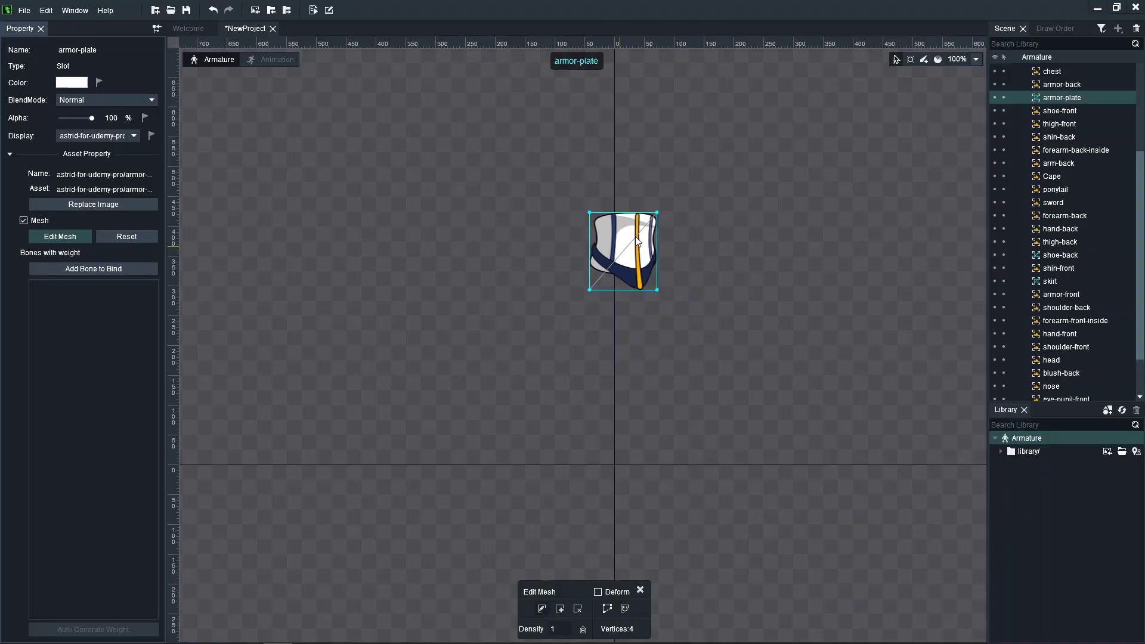
scroll(636, 242, "up", 5)
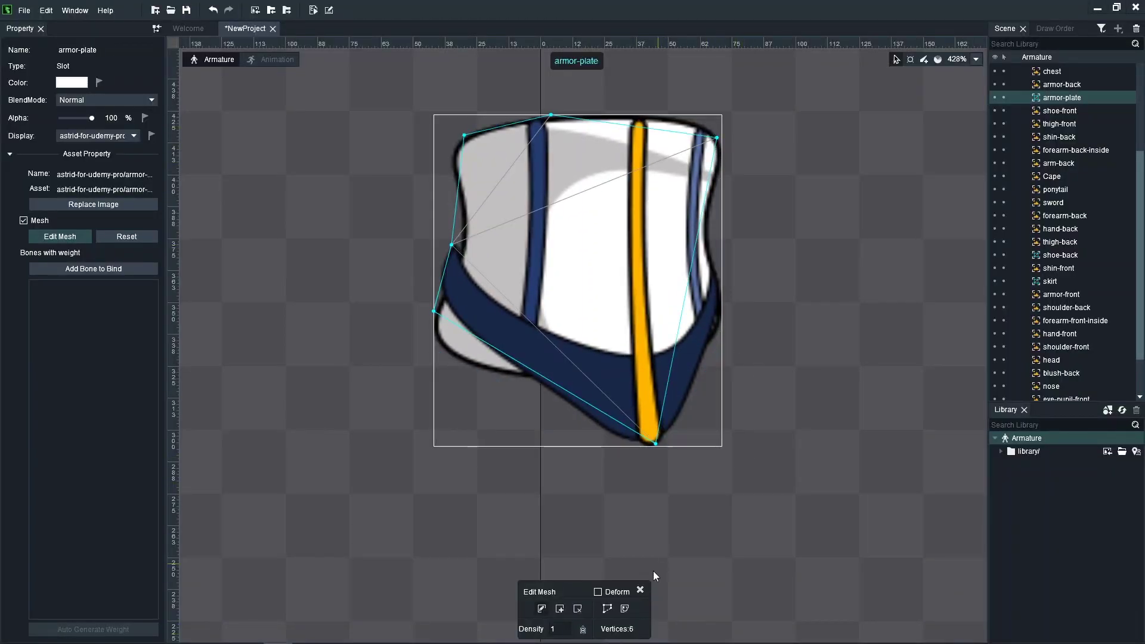
Leave mesh editing, select the Armature and frame the character's face
left_click(598, 592)
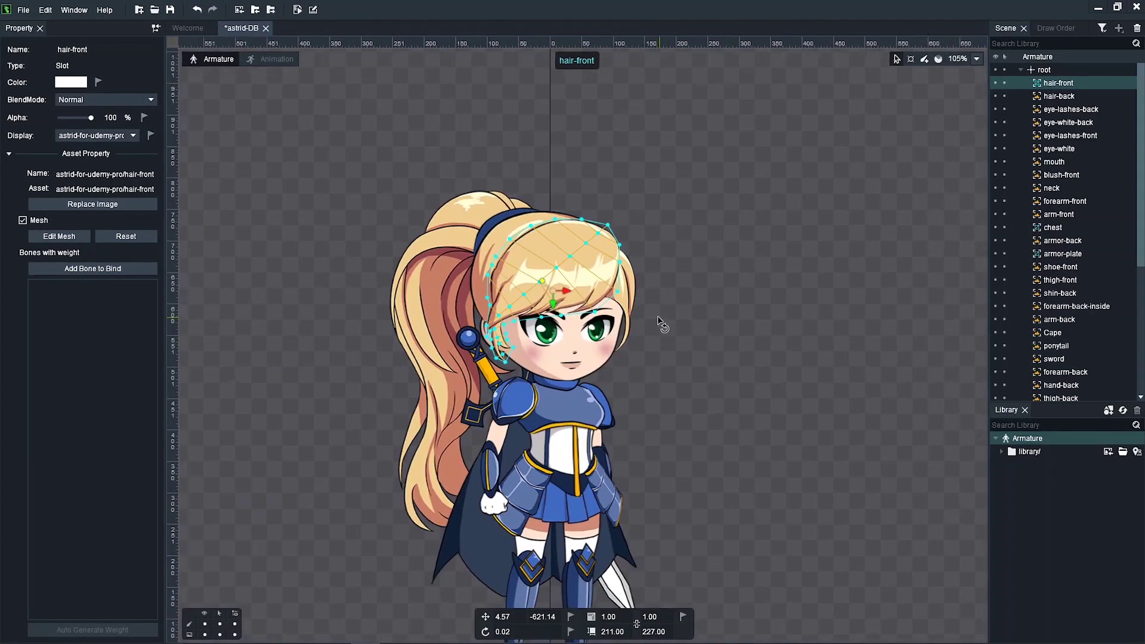
scroll(656, 324, "up", 5)
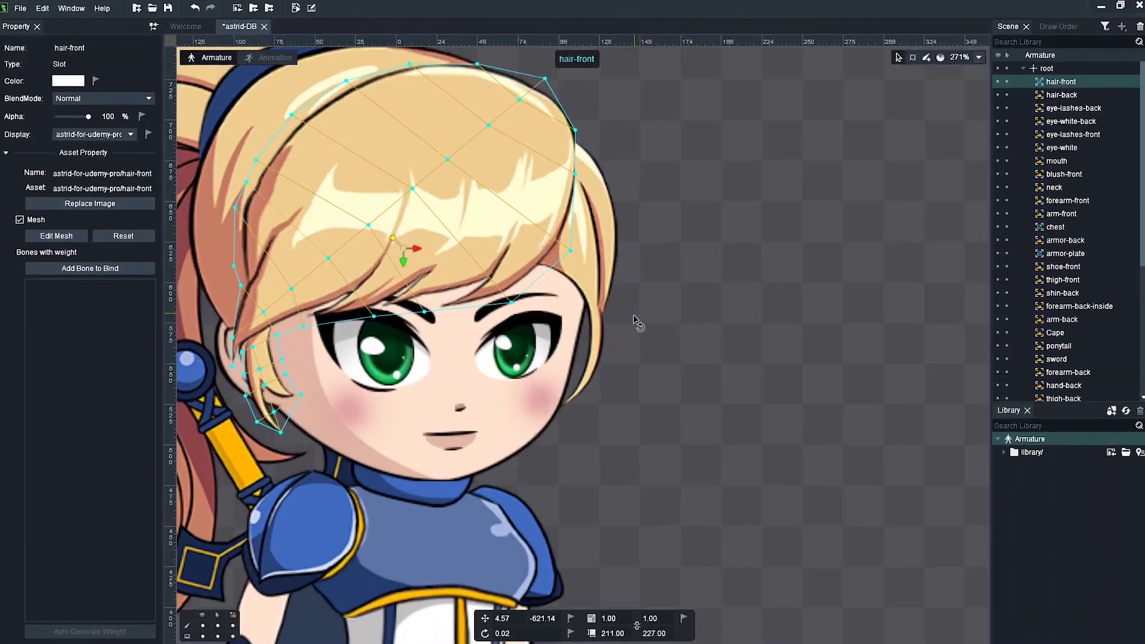
left_click(676, 344)
left_click_drag(598, 429, 697, 459)
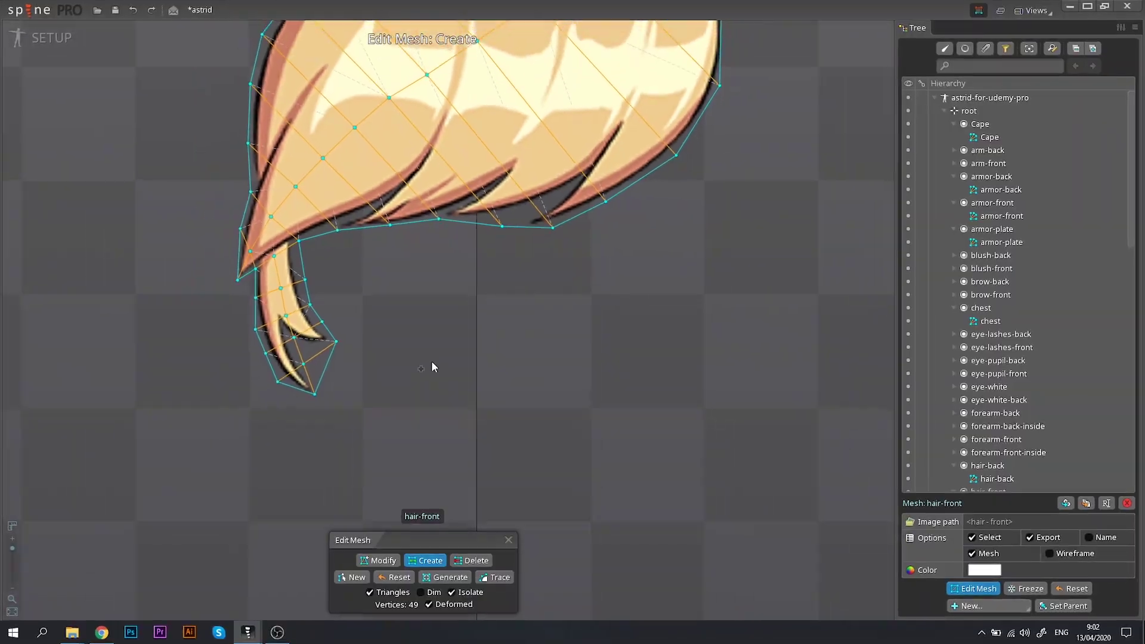
scroll(432, 361, "down", 5)
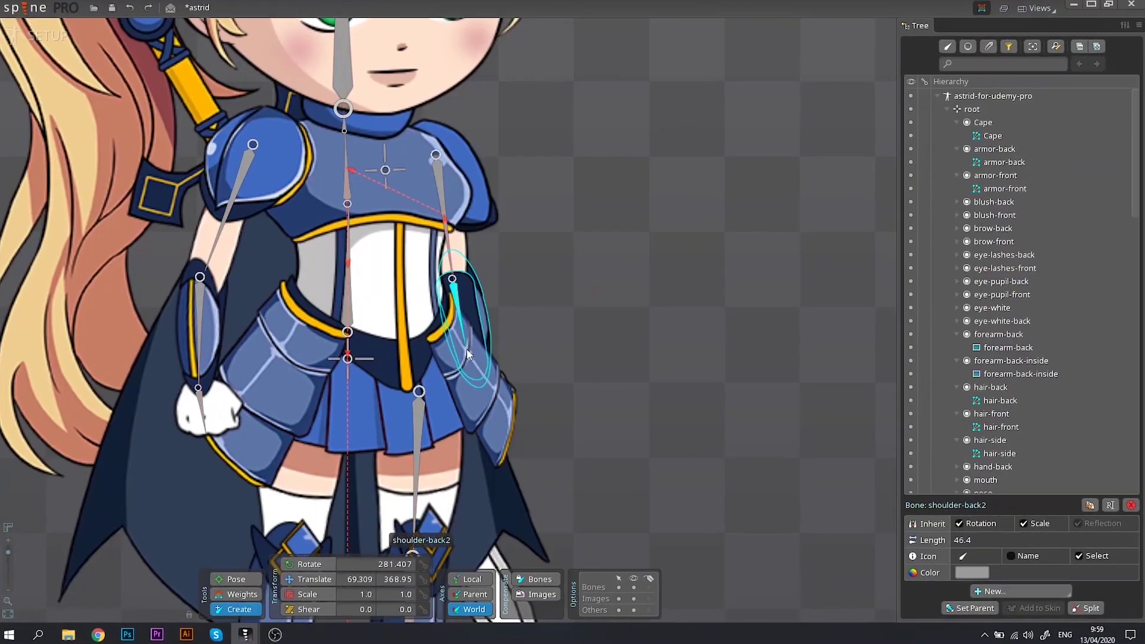
Draw bones along the back forearm and over the back armour, binding one to hand-back
left_click_drag(477, 378, 491, 426)
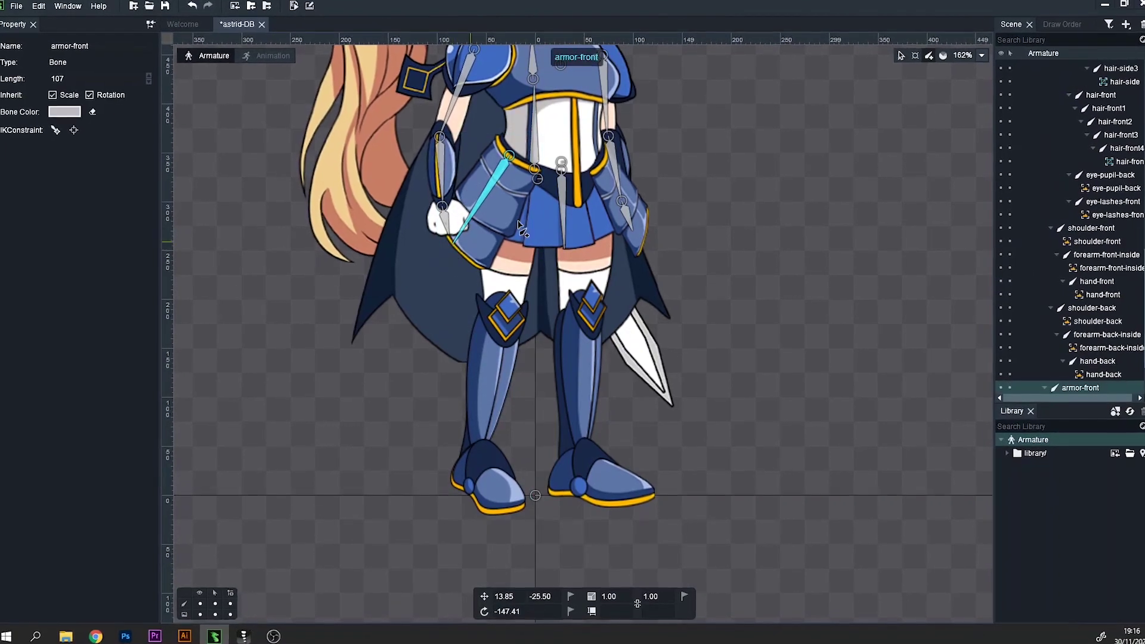
left_click_drag(653, 232, 653, 239)
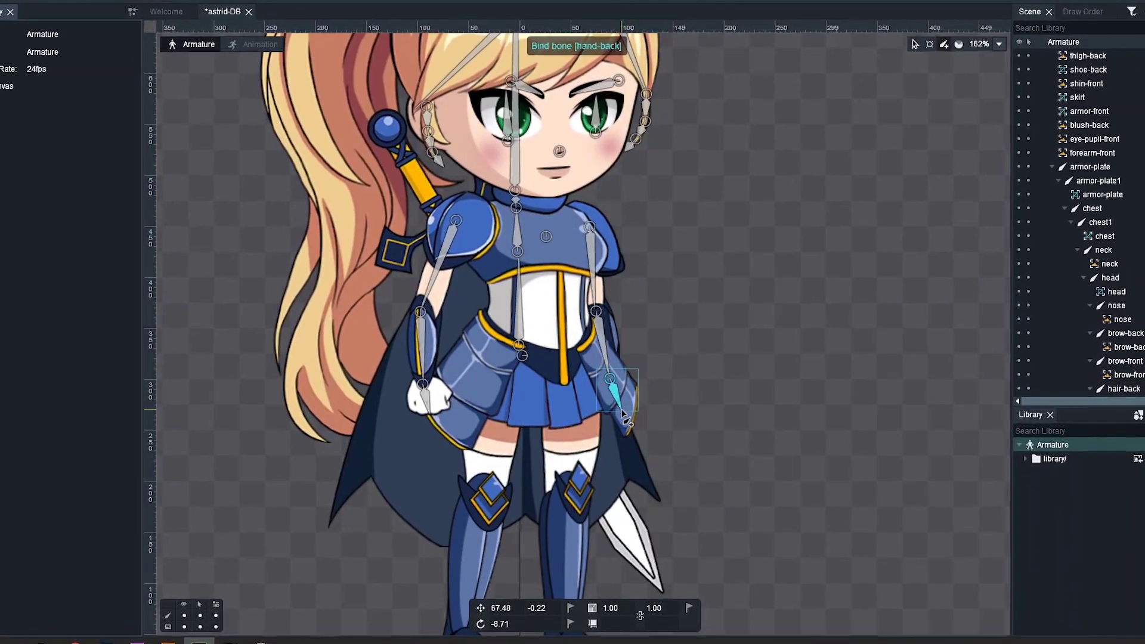
left_click(623, 415)
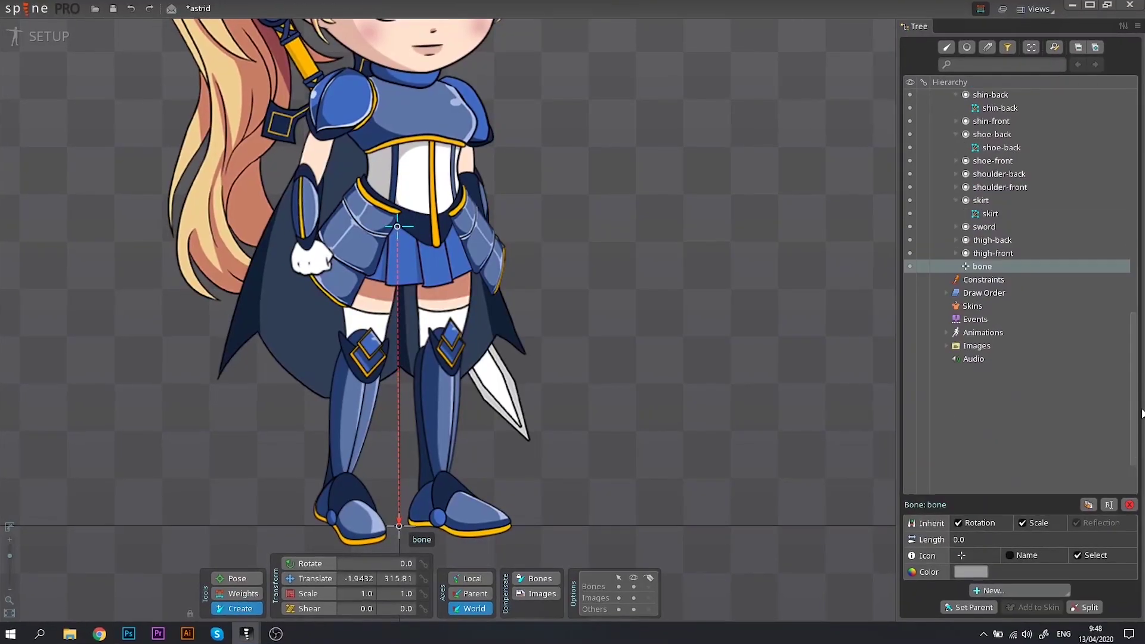
Rename the new bone to 'hips' and draw a child bone down the thigh
double_click(983, 279)
type("hips")
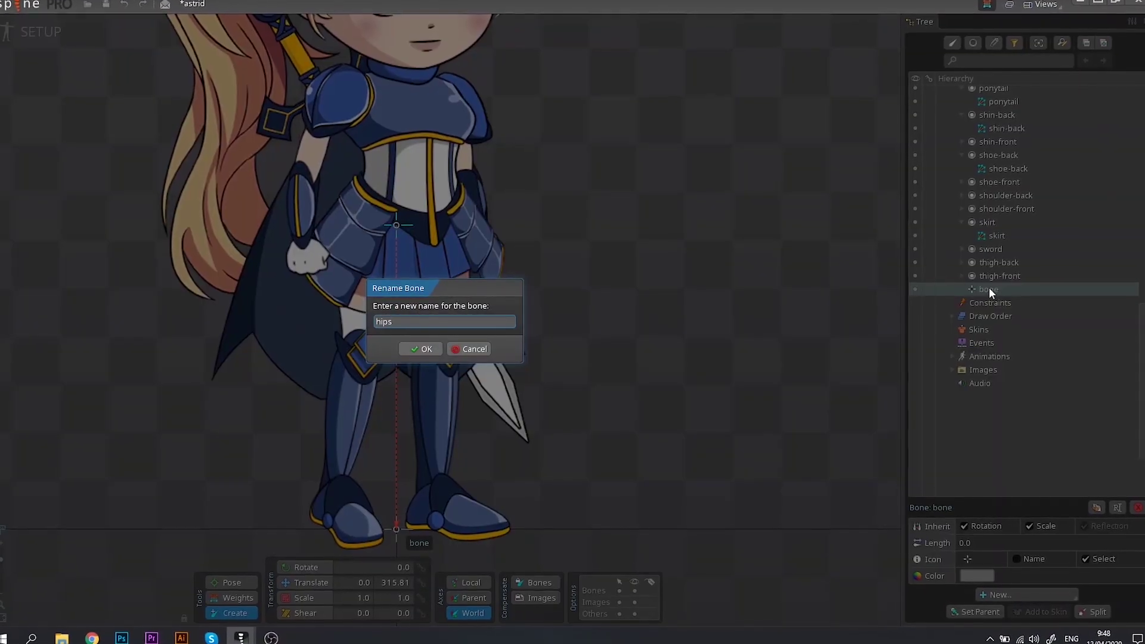
key("Return")
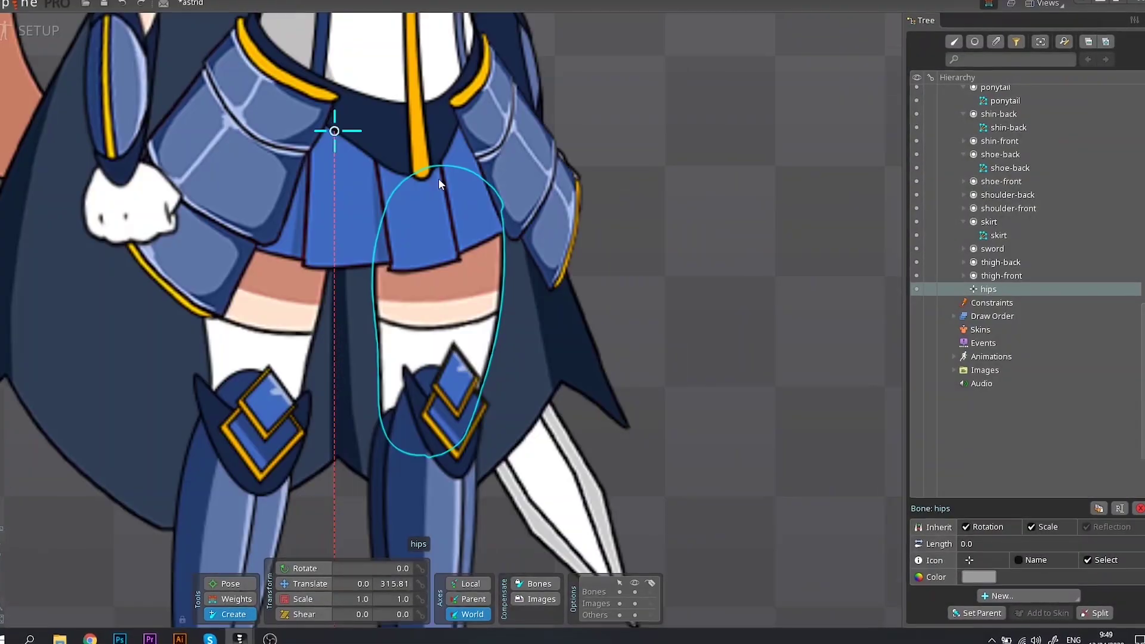
left_click_drag(438, 178, 429, 416)
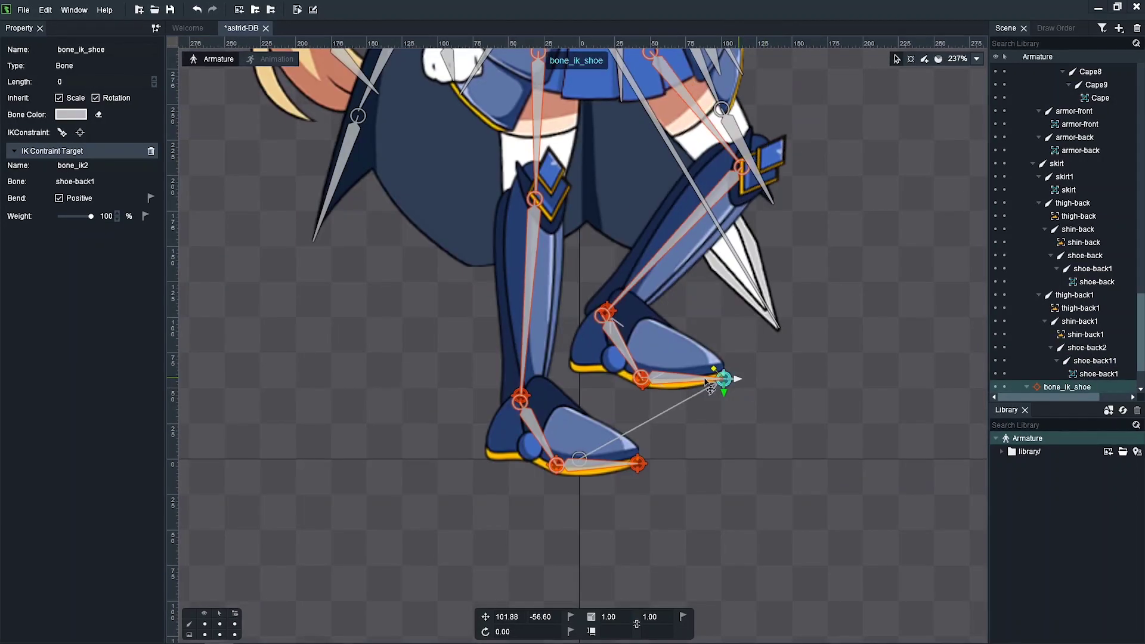
Swing the bone_ik_shoe target and move the body to test the back-leg IK
left_click_drag(724, 378, 429, 380)
left_click_drag(517, 364, 808, 303)
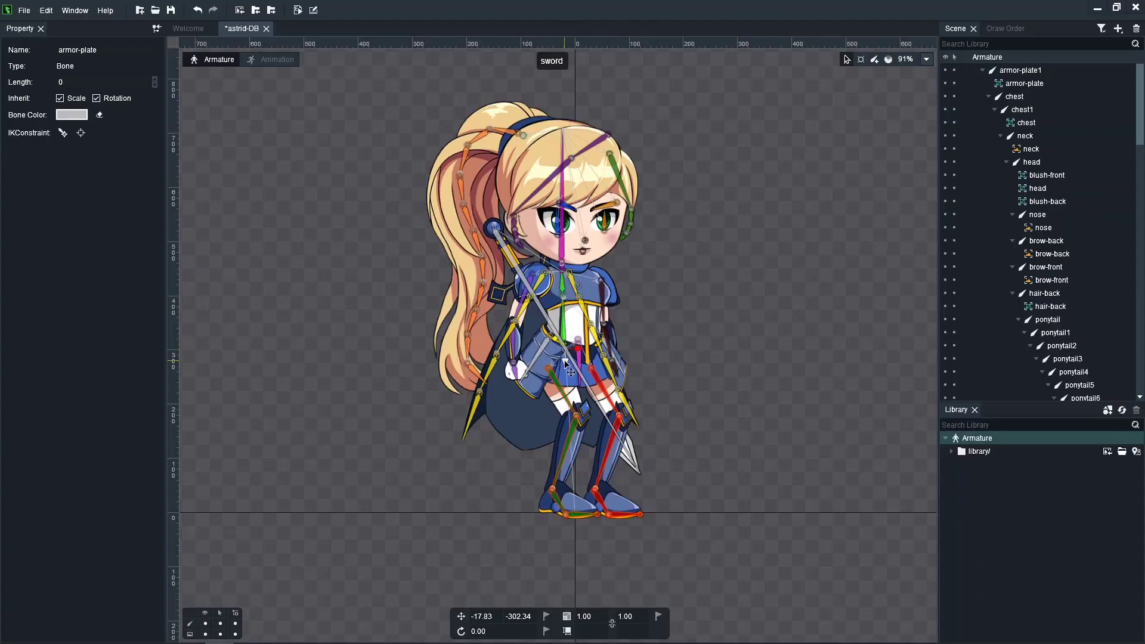
mouse_move(562, 303)
left_mouse_down()
mouse_move(562, 354)
mouse_move(562, 277)
mouse_move(562, 393)
mouse_move(570, 289)
mouse_move(567, 358)
mouse_move(574, 306)
left_mouse_up()
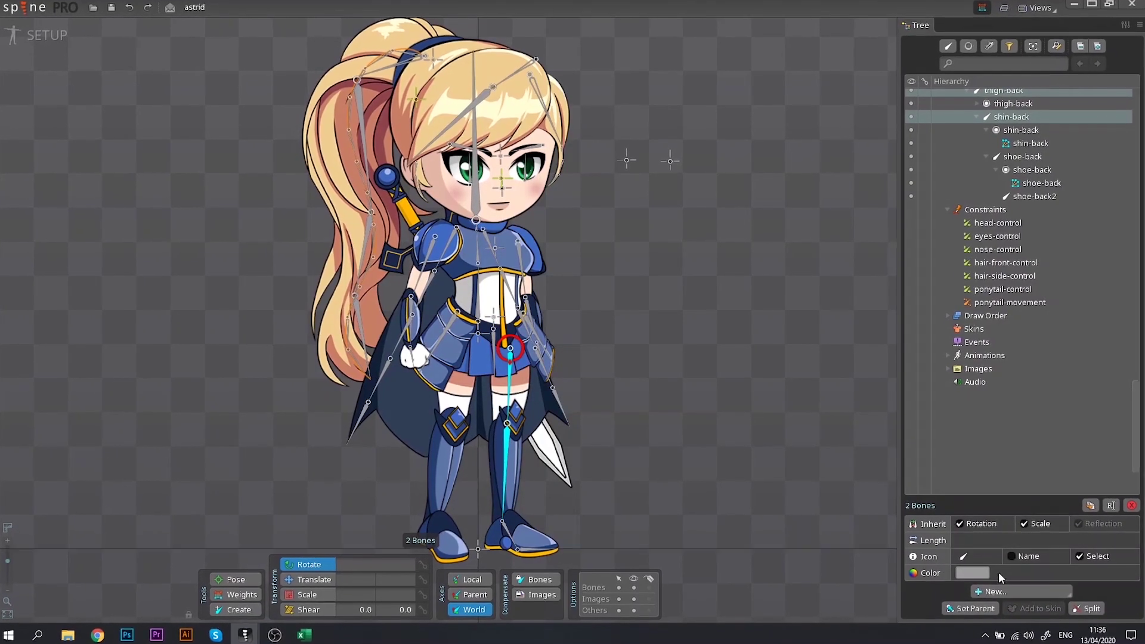
Create IK constraint leg-back-ankle-ik on the back thigh and shin, targeting the ankle bone
left_click(1003, 593)
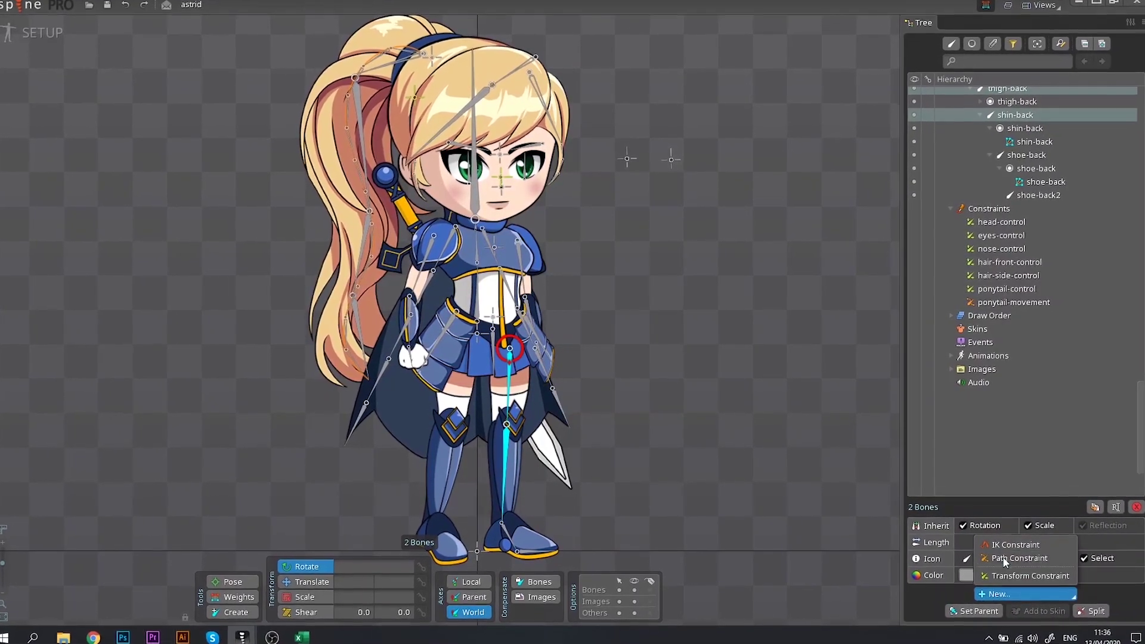
left_click(1014, 537)
scroll(618, 459, "up", 3)
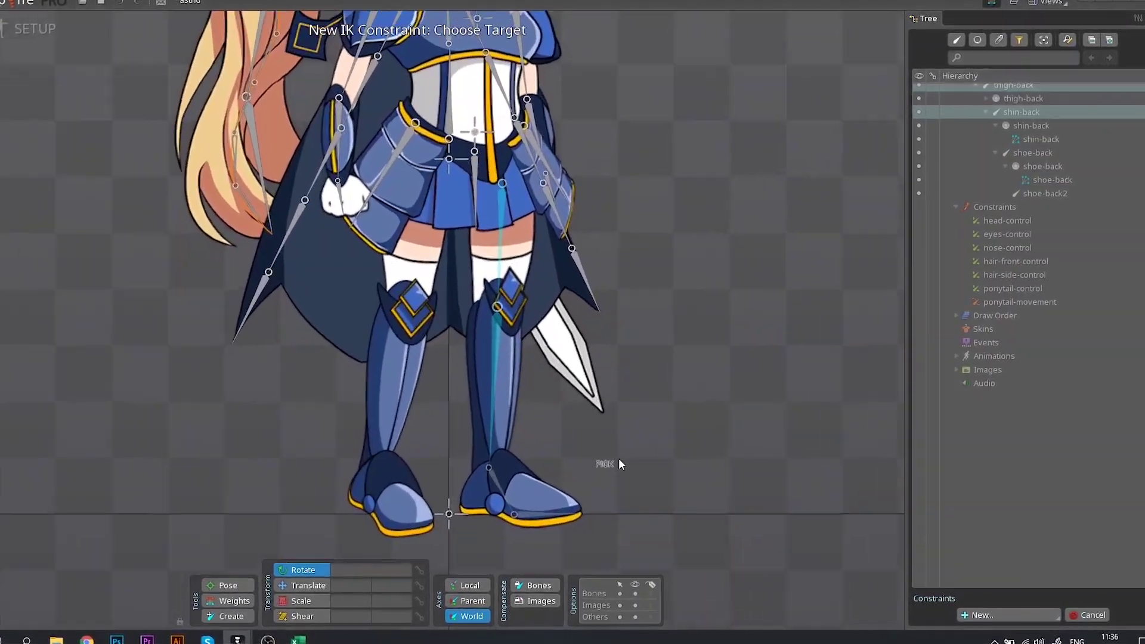
scroll(618, 464, "up", 1)
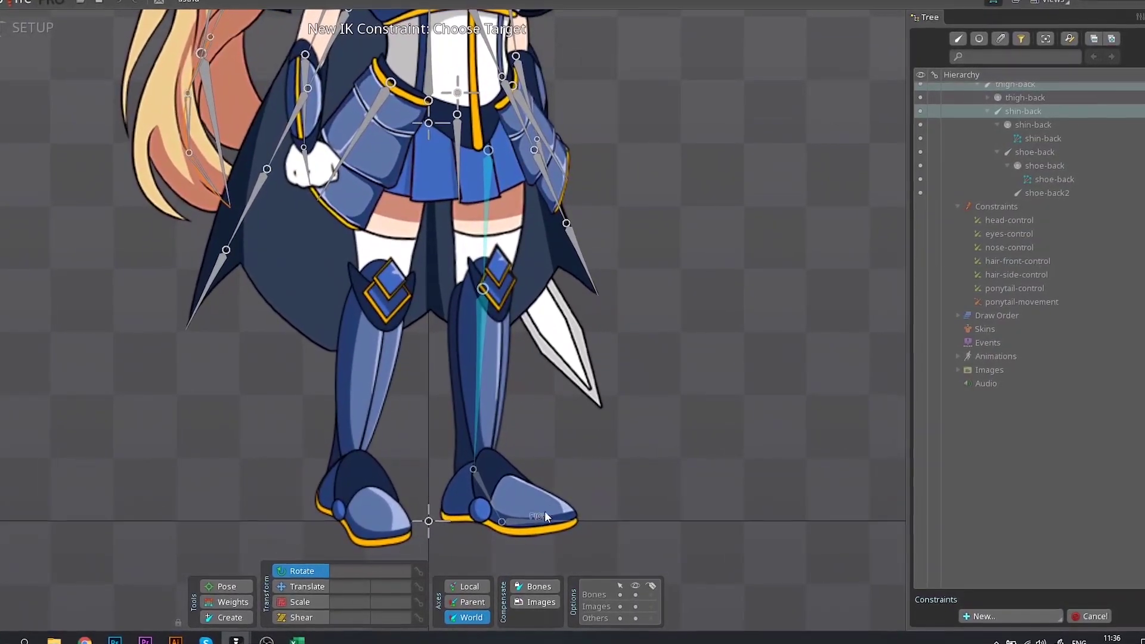
left_click(489, 468)
type("leg-back-ankle-ik")
key("Return")
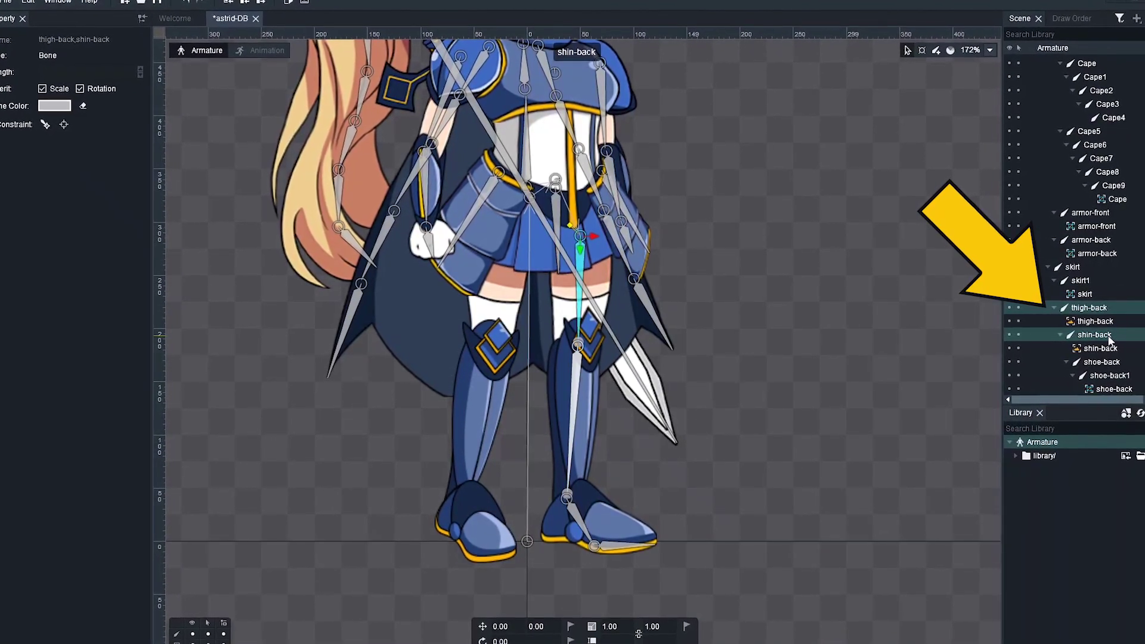
Add IK constraint bone_ik on thigh-back and shin-back, driven by bone_ikTarget at the back foot
left_click(38, 123)
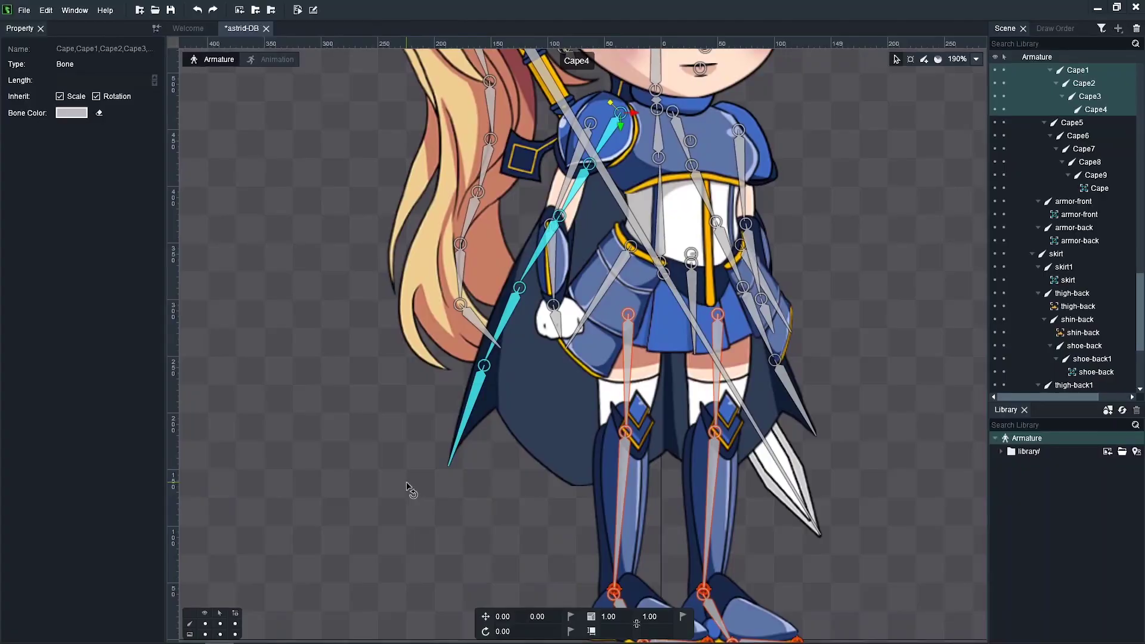
Swing the Cape bones beside the Weights view to test their movement
left_click_drag(409, 489, 481, 429)
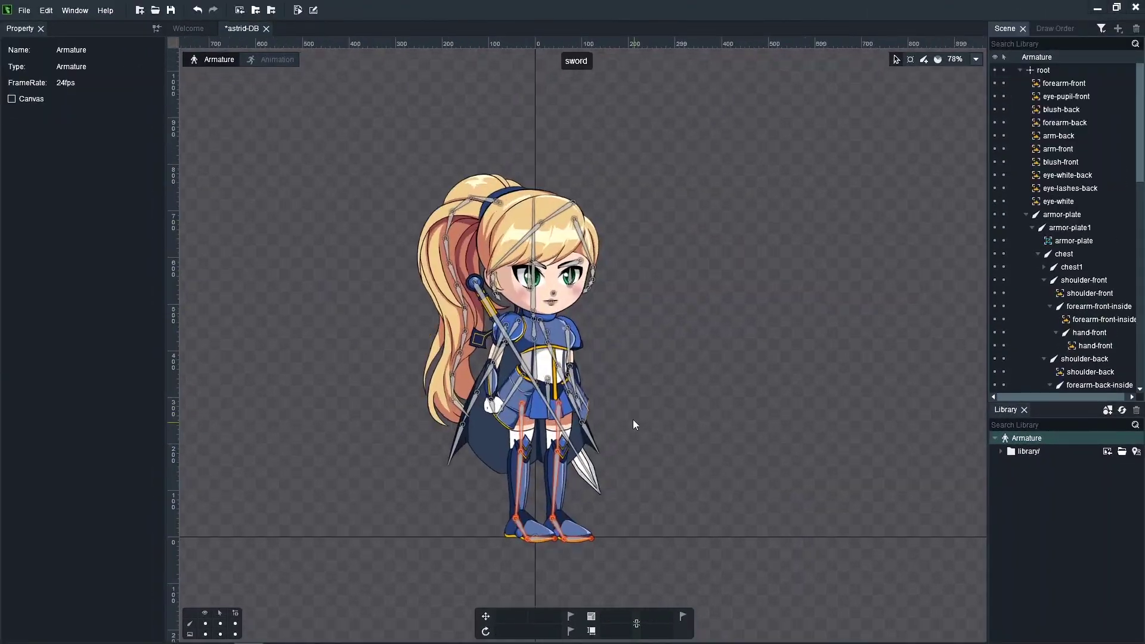
Bind the Cape mesh to the Cape bones and auto-generate its weights
scroll(632, 420, "up", 5)
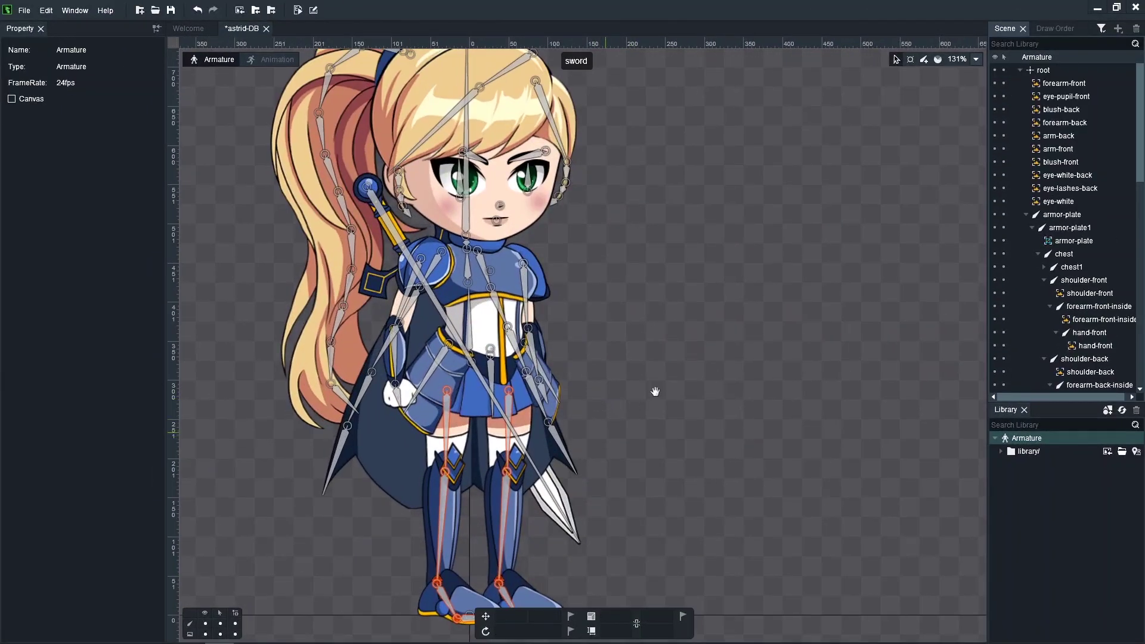
scroll(665, 391, "up", 2)
scroll(465, 395, "up", 1)
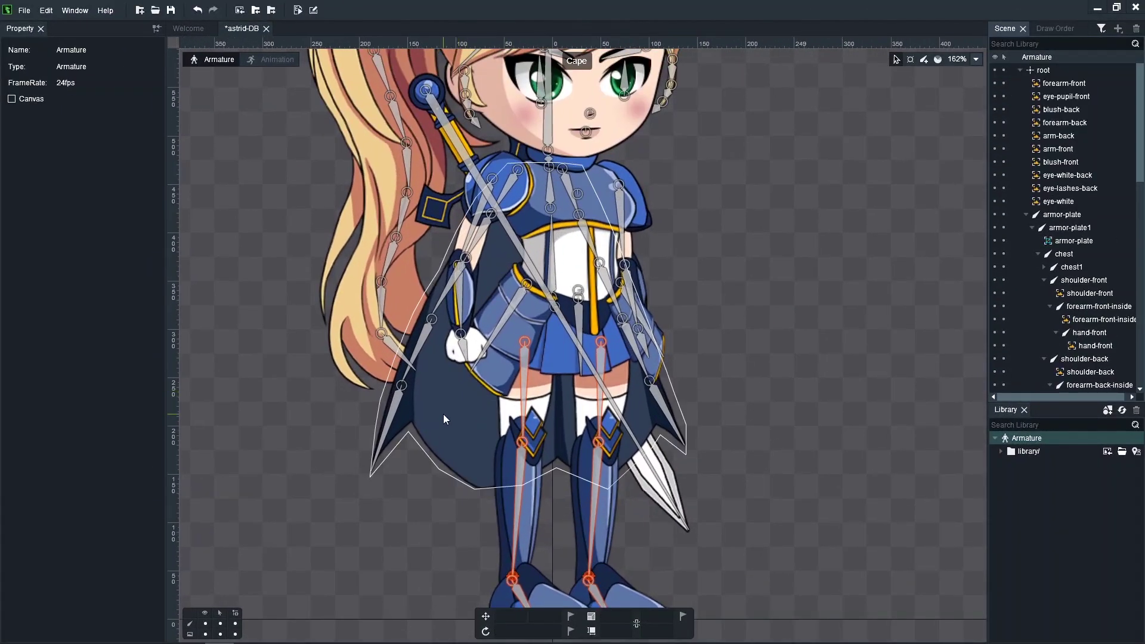
left_click(443, 419)
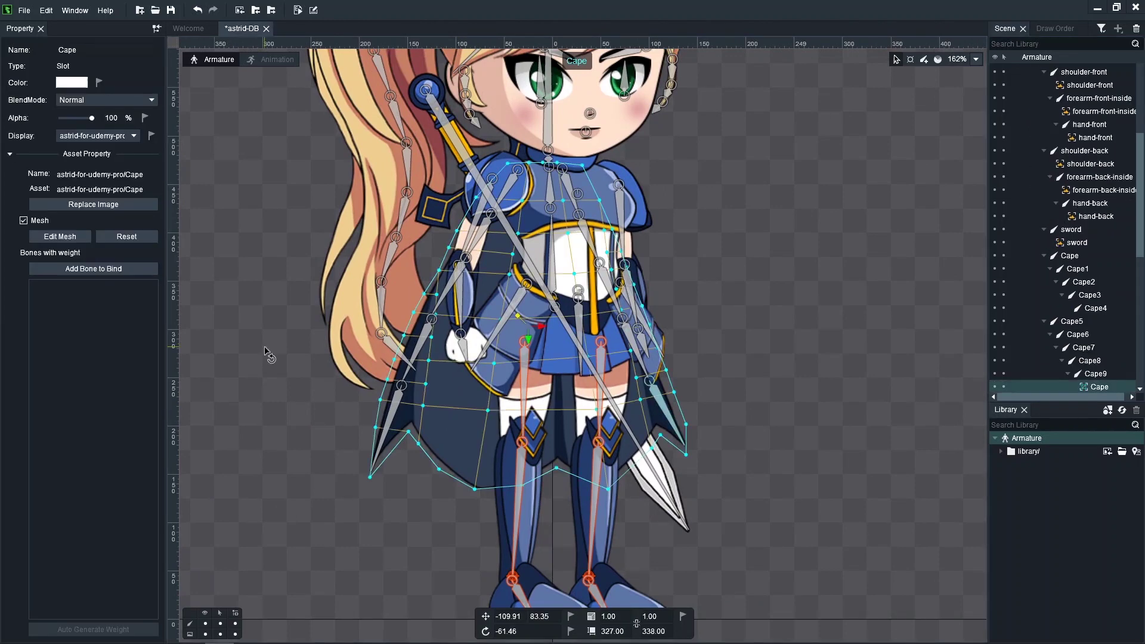
left_click(509, 188)
left_click(474, 245)
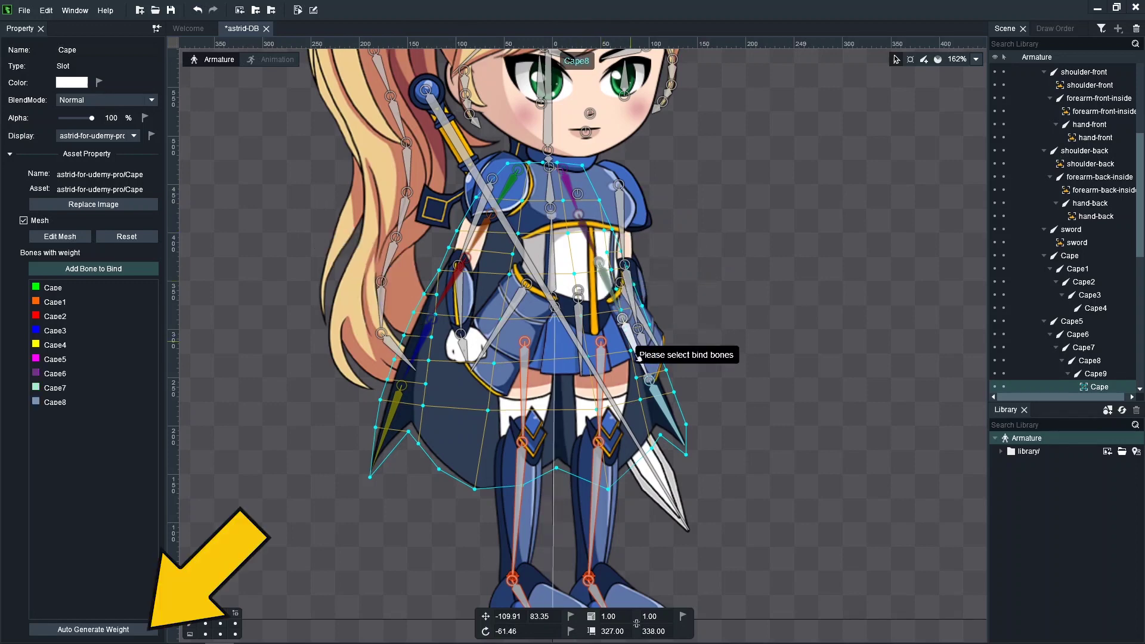
left_click(87, 631)
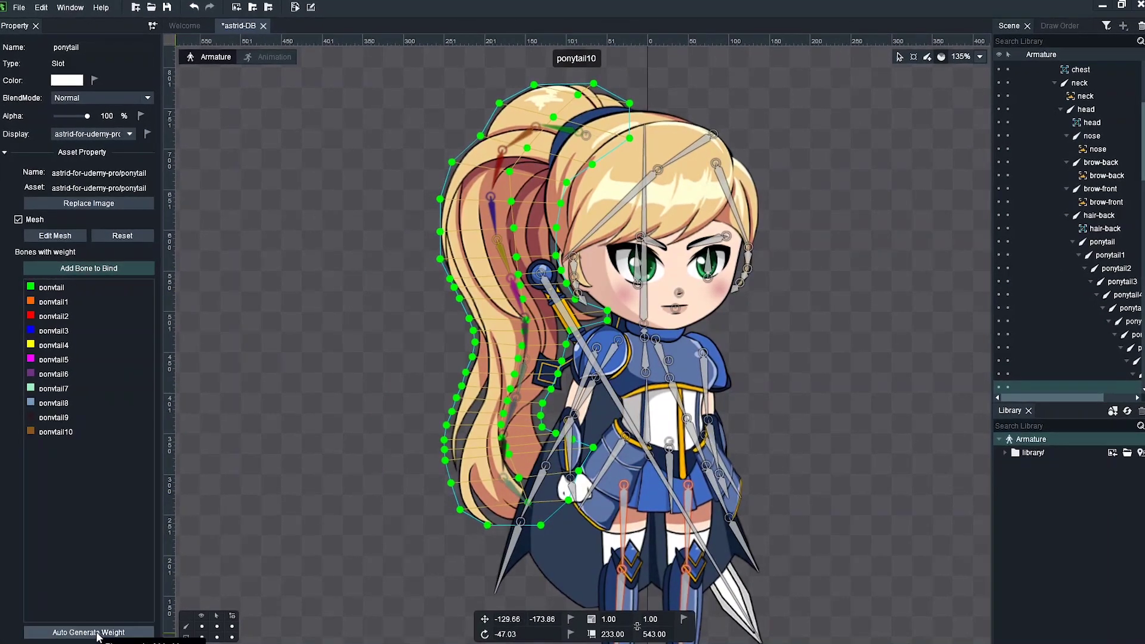
Auto-generate the ponytail mesh weights and add hair-side1 and hair-side3 as binding bones
left_click(93, 629)
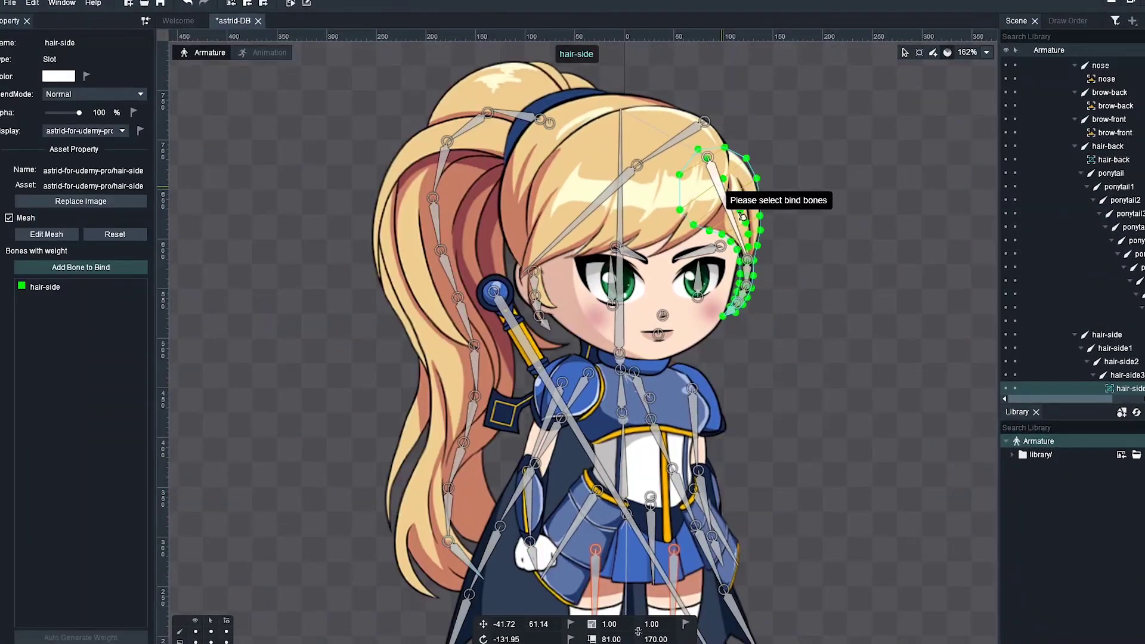
left_click(743, 216)
left_click(738, 312)
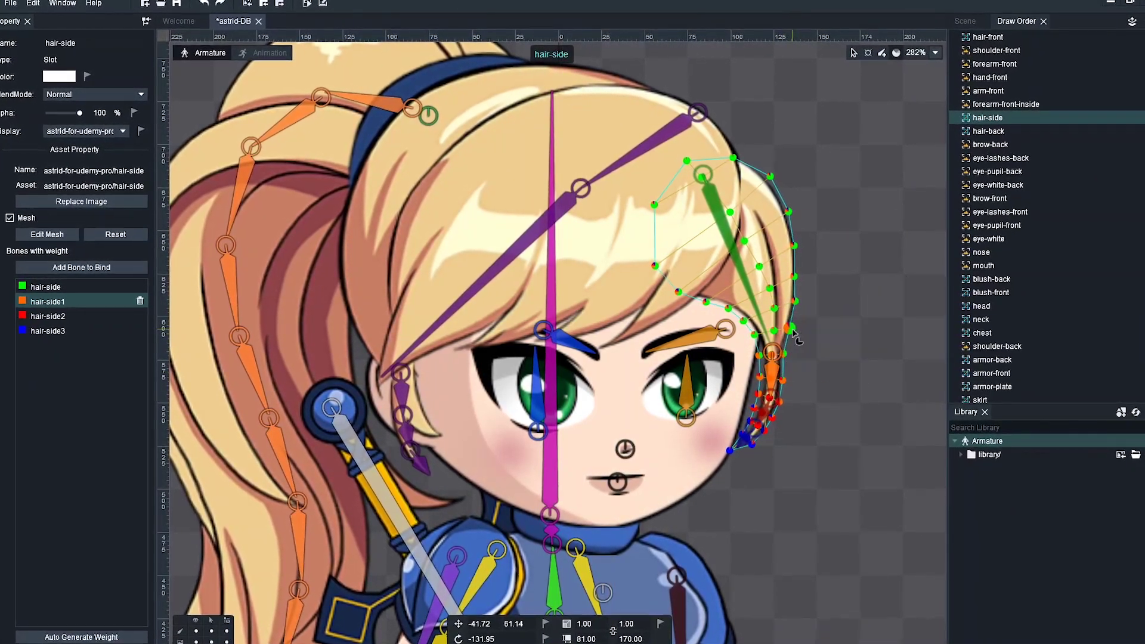
Weight hair-side and hair-front vertices, setting the fringe edge to hair-front 87% and hair-front1 12%
left_click_drag(795, 334, 749, 323)
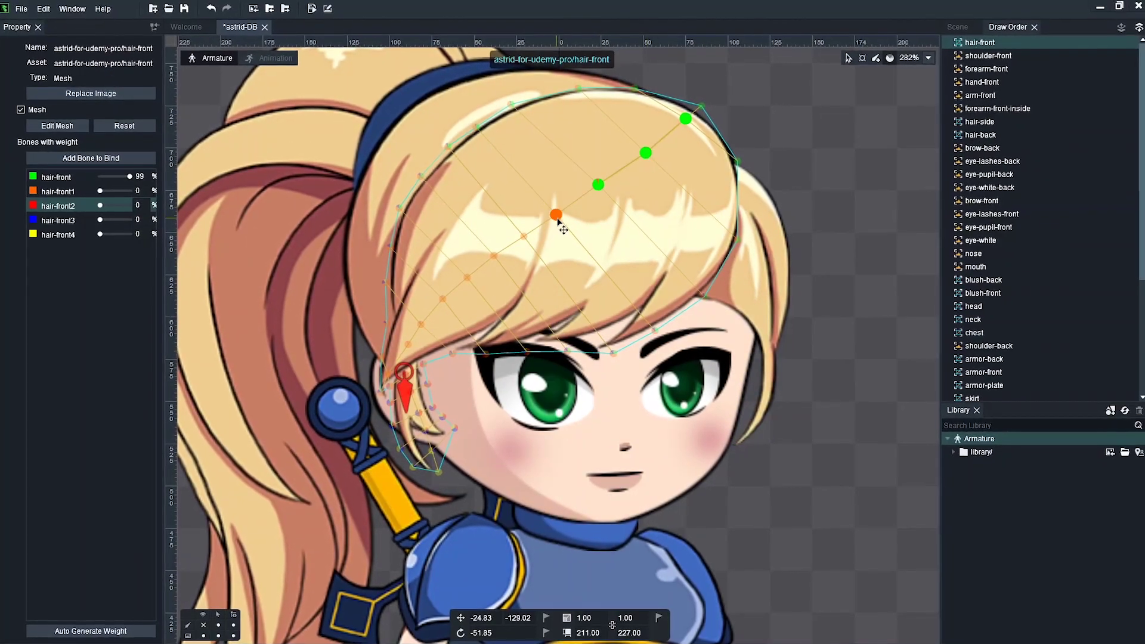
mouse_move(560, 226)
left_mouse_down()
mouse_move(418, 320)
mouse_move(393, 387)
left_mouse_up()
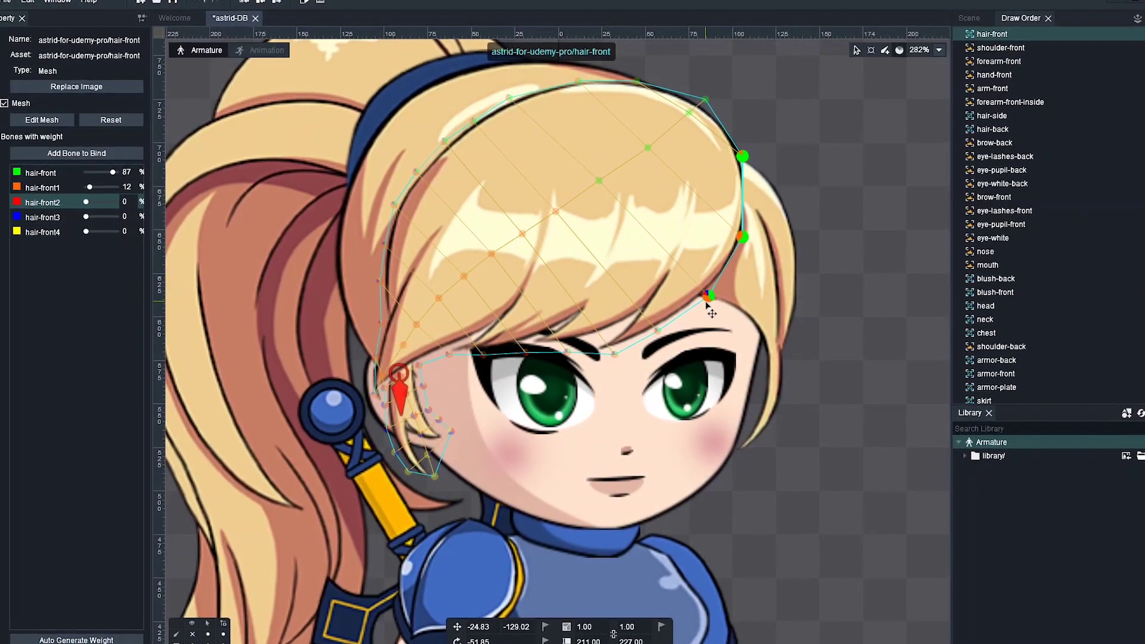
mouse_move(751, 170)
left_mouse_down()
mouse_move(620, 363)
mouse_move(448, 356)
left_mouse_up()
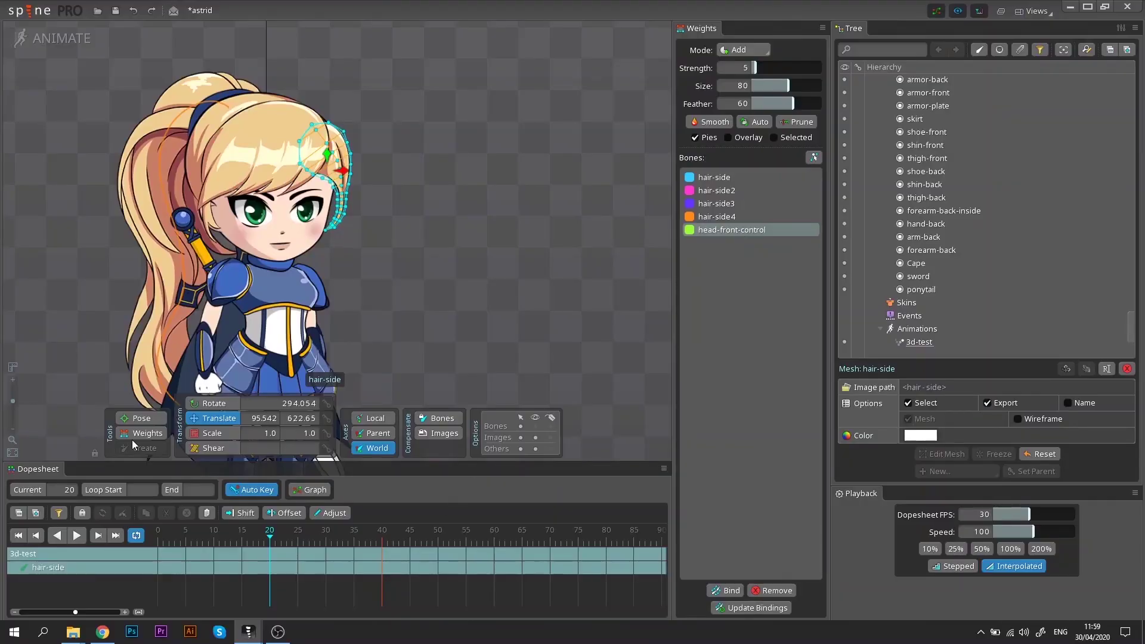
Paint skirt2 weights on the skirt's lower edge and play 3d-test to check the skirt follows
left_click(135, 435)
scroll(404, 137, "up", 4)
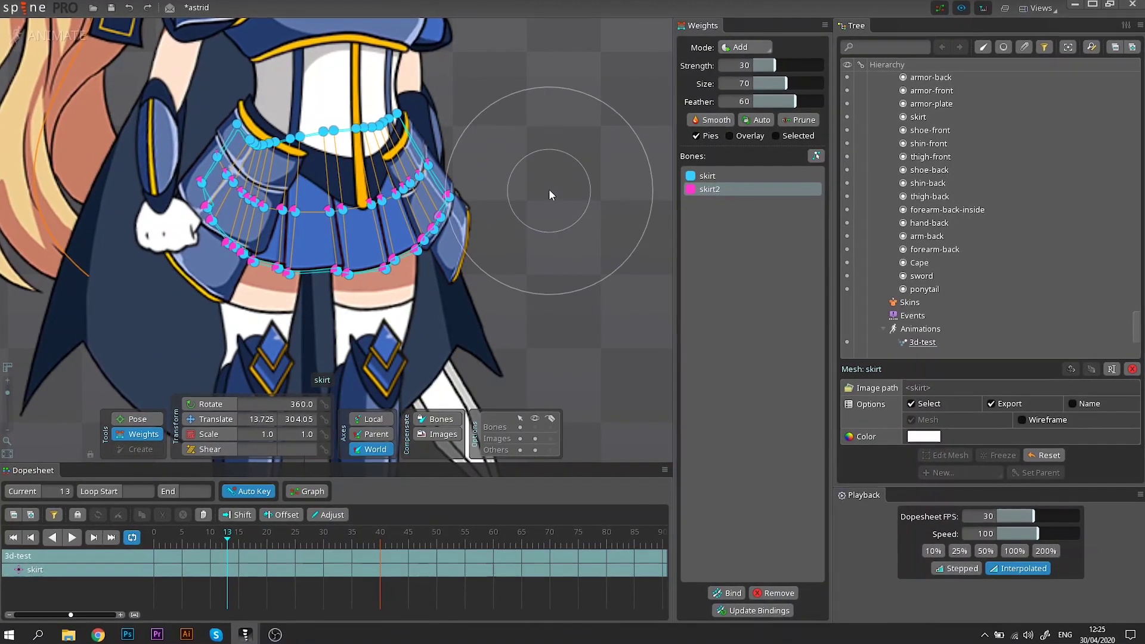
left_click(69, 540)
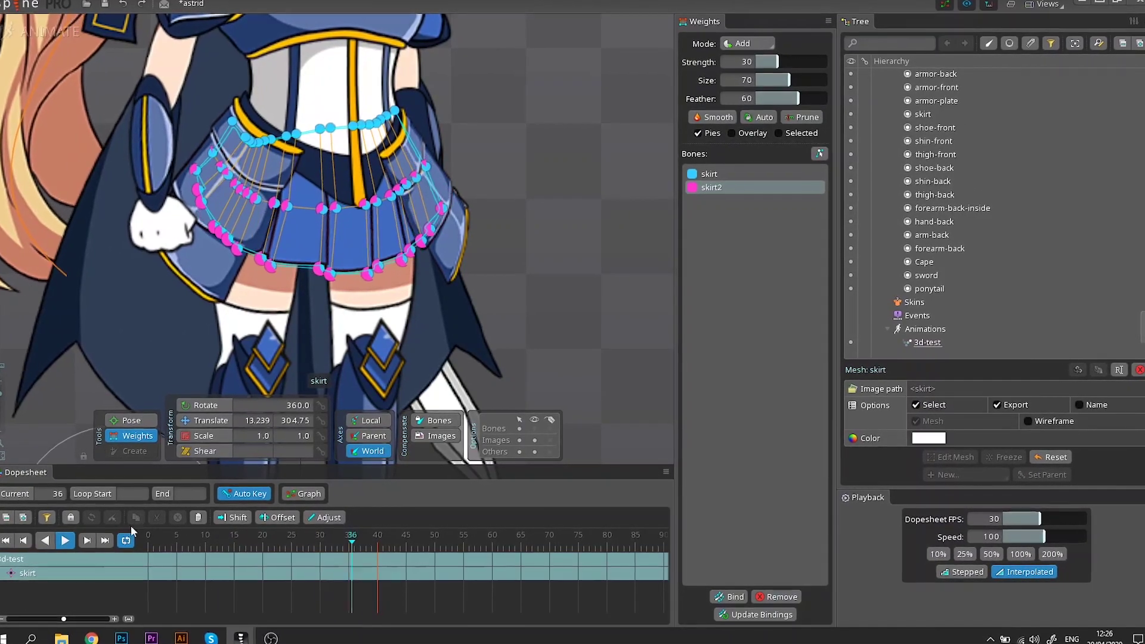
left_click(569, 327)
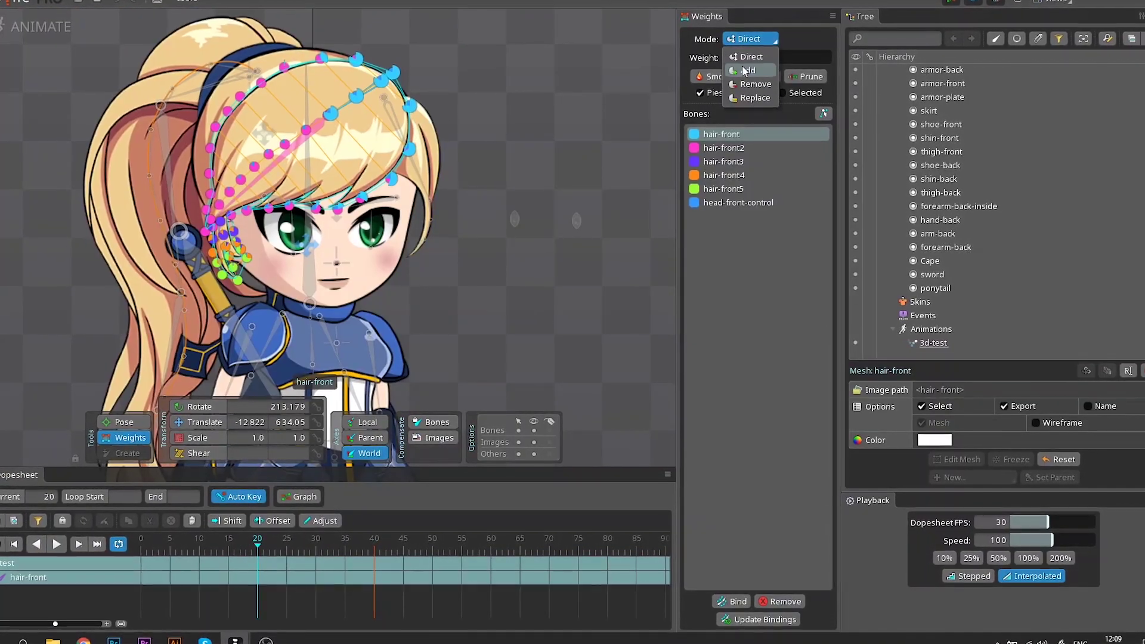
left_click(492, 56)
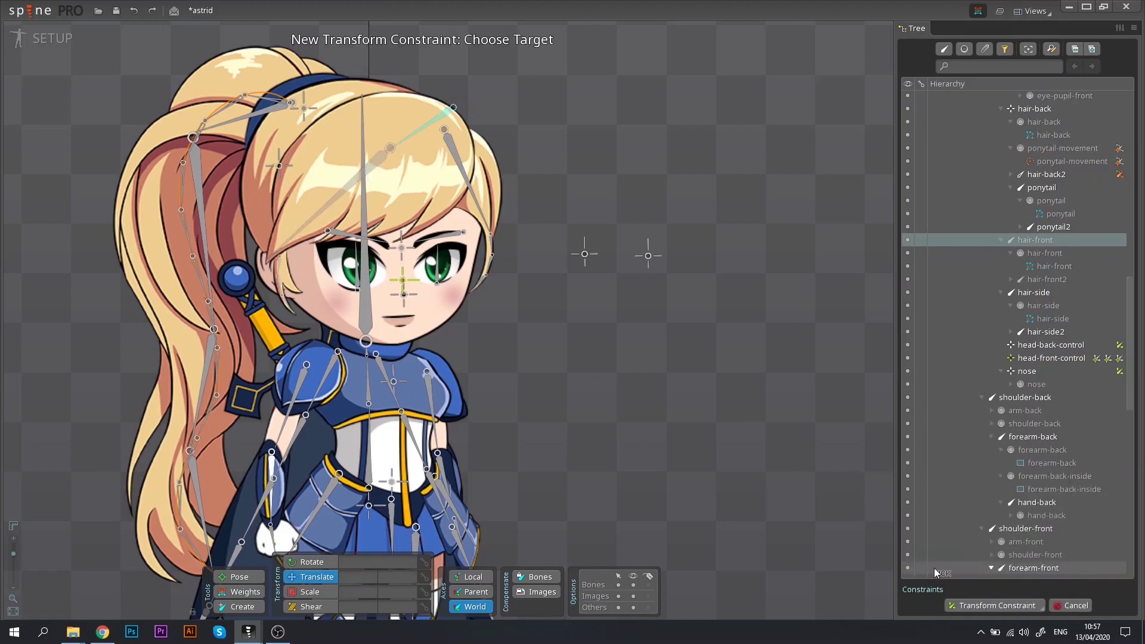
Target the transform constraint at head-front-control and move that bone at frame 25 of run
left_click(404, 281)
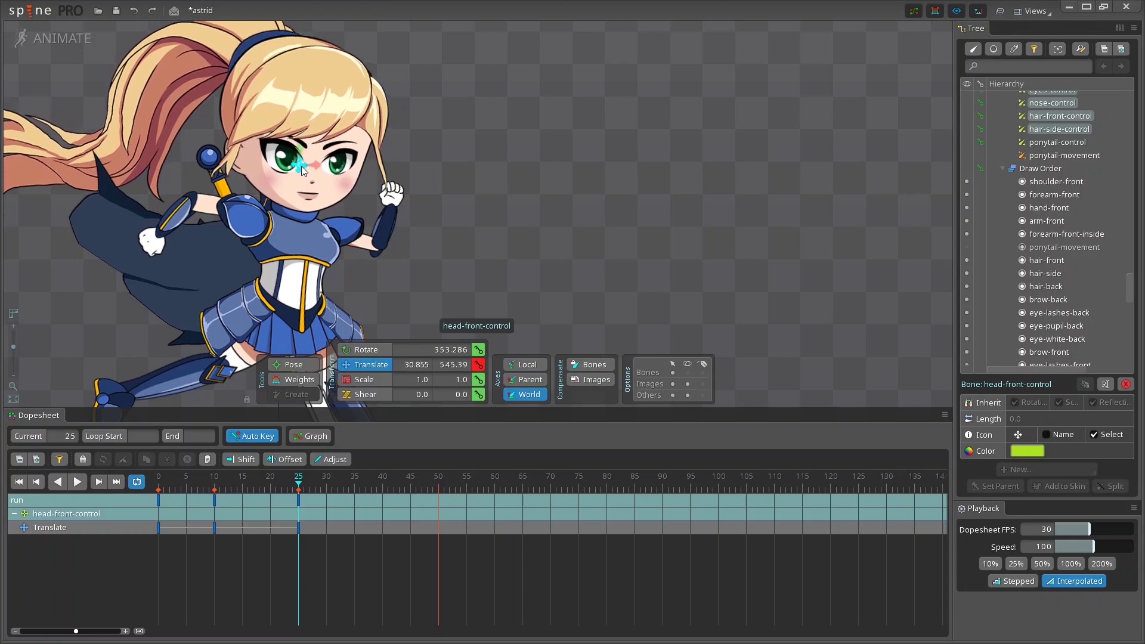
left_click_drag(302, 166, 295, 169)
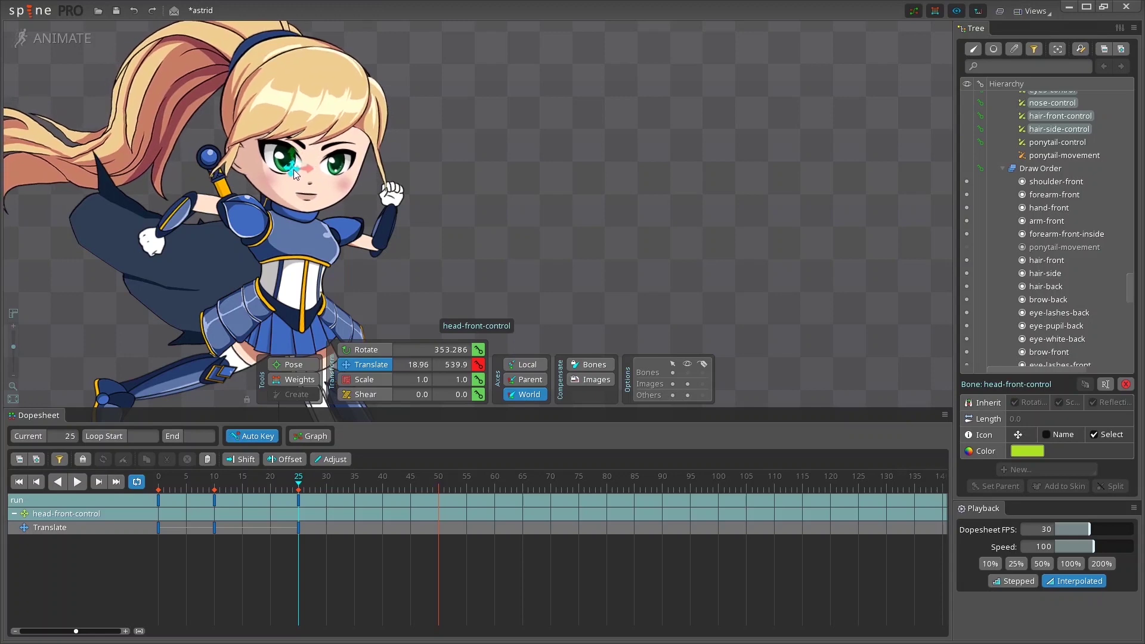
scroll(294, 170, "down", 3)
left_click_drag(392, 488, 353, 484)
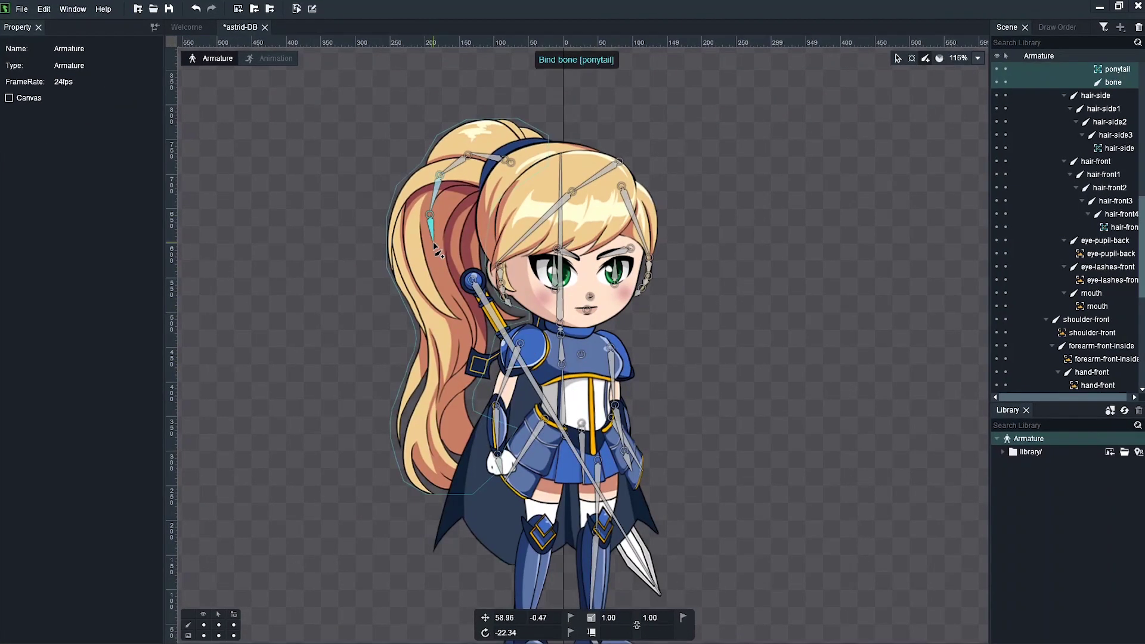
Draw a chain of ponytail bones down the hair
left_click_drag(439, 251, 462, 325)
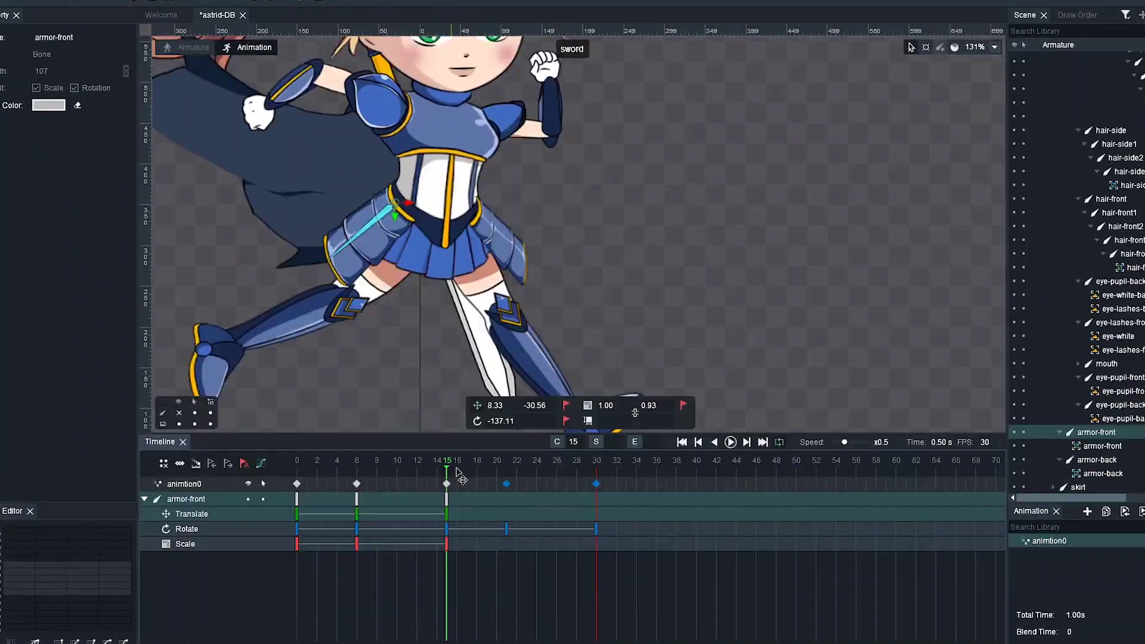
Scrub animtion0 to preview the armor, face mesh and ponytail keyframes at frames 15 and 21
left_click(506, 485)
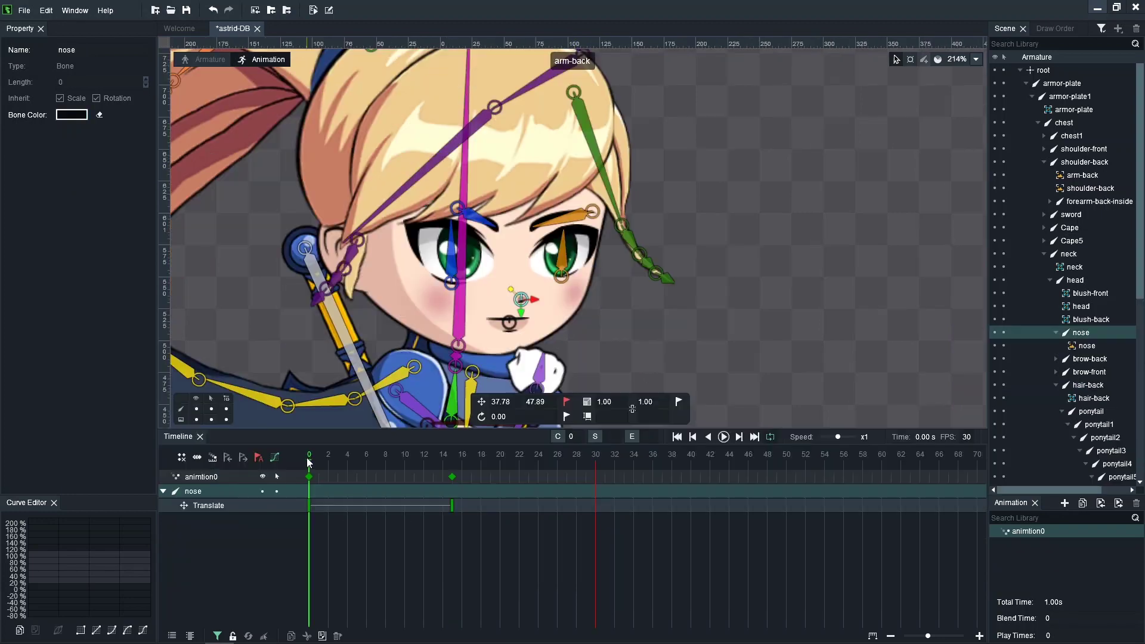
left_click_drag(310, 457, 452, 457)
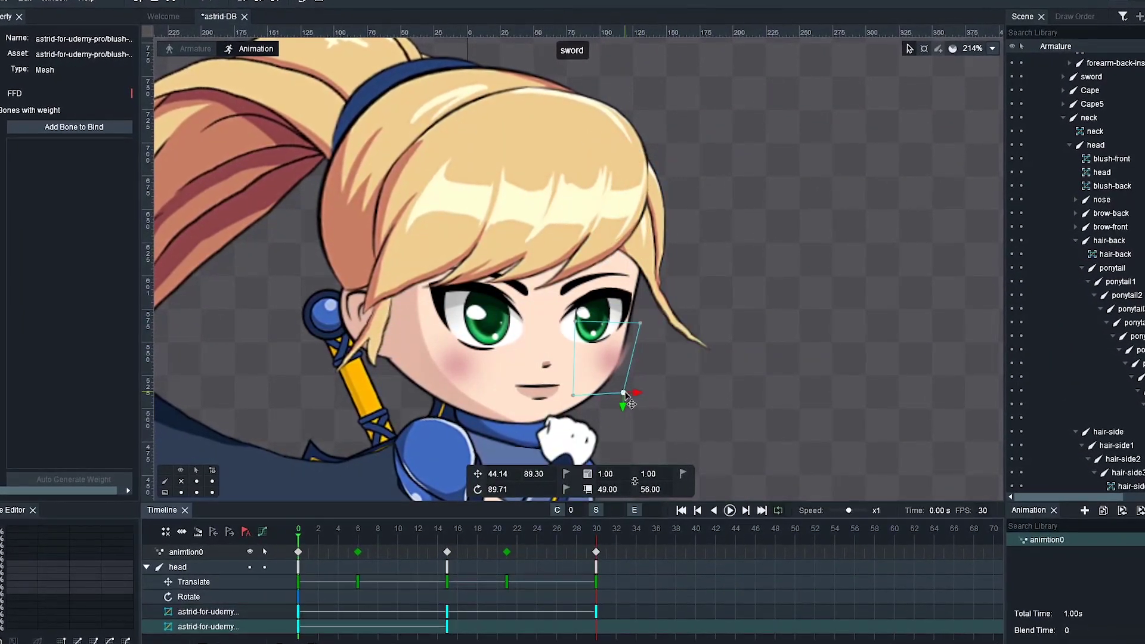
left_click_drag(300, 544, 439, 546)
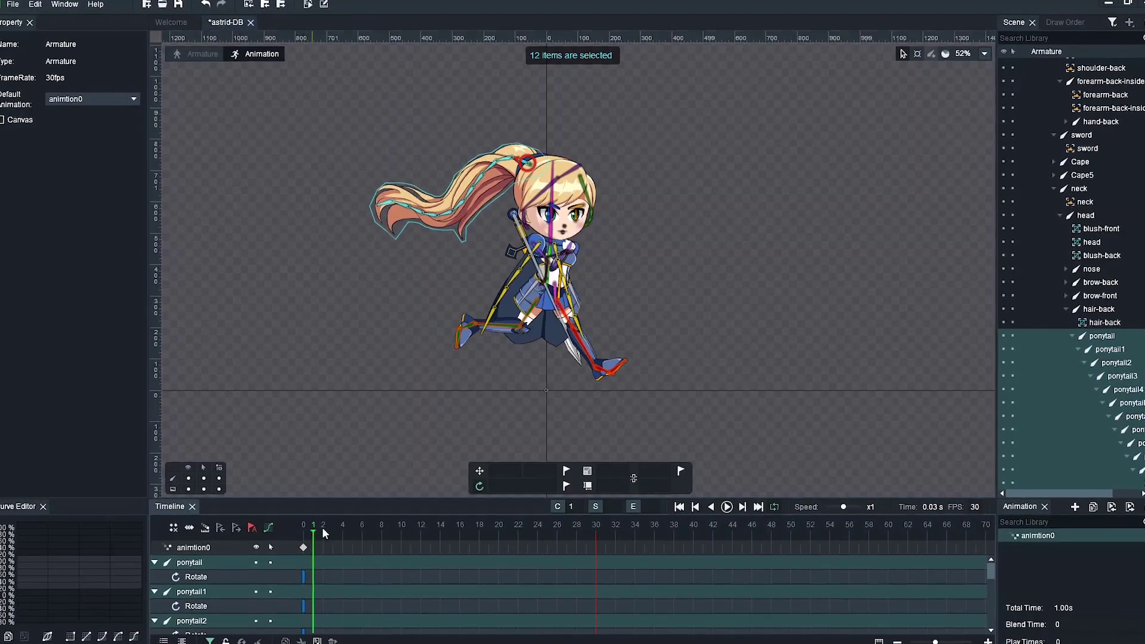
left_click_drag(326, 528, 360, 529)
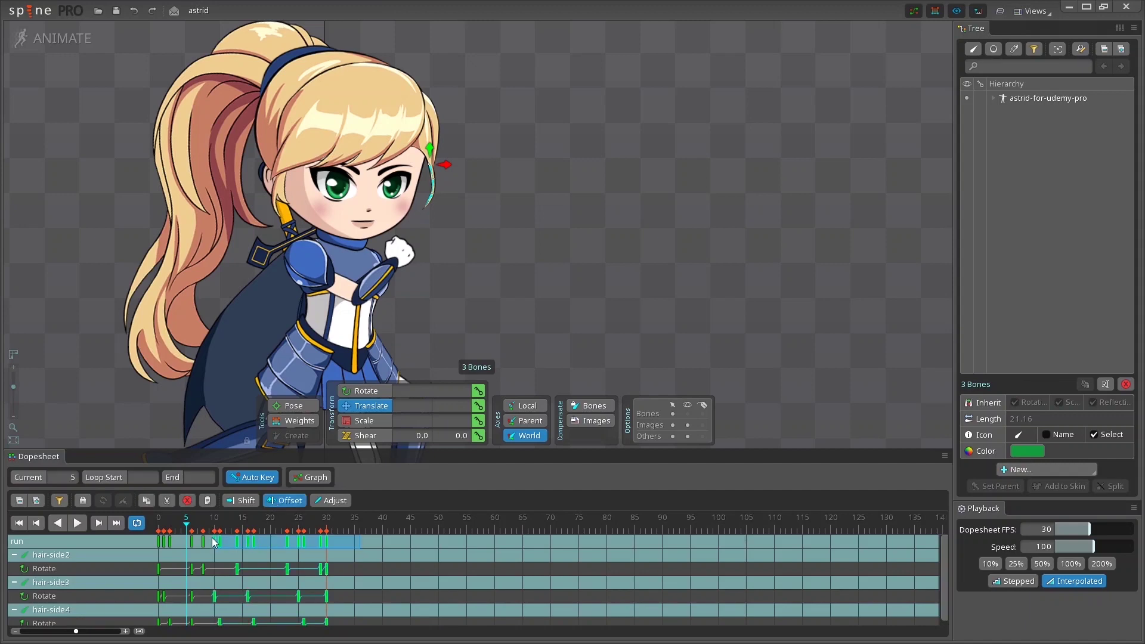
Play the run animation and offset the ponytail3 rotation keys
left_click(78, 524)
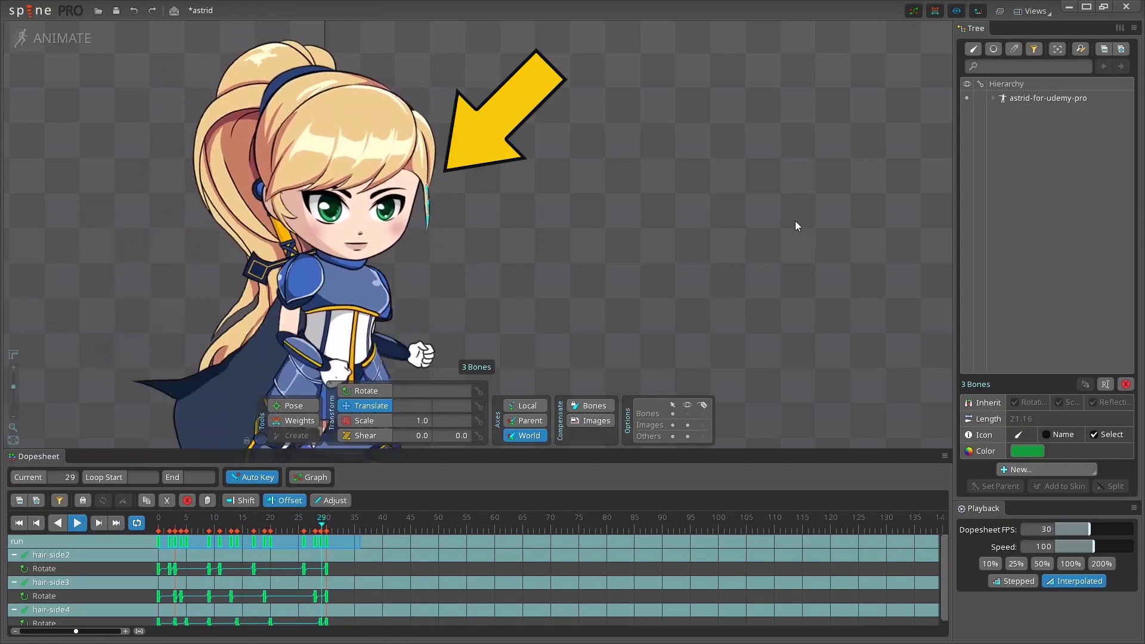
scroll(794, 220, "down", 3)
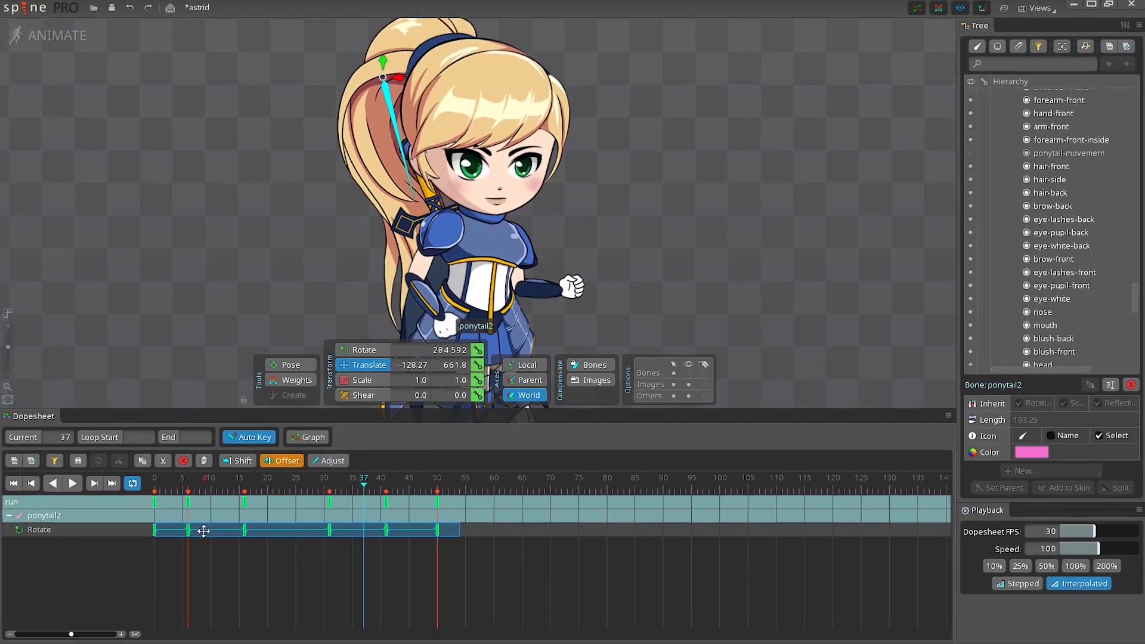
left_click_drag(349, 539, 184, 532)
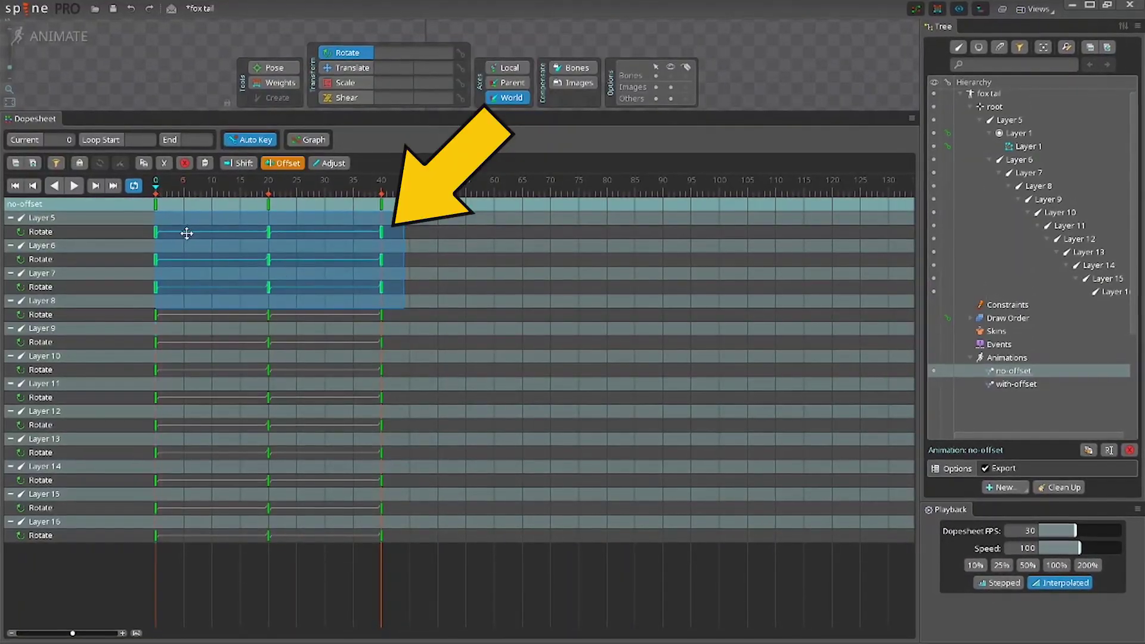
Shift the fox tail's Layer 5–7, 8–10 and 11–14 rotation keys progressively later
left_click_drag(187, 233, 205, 234)
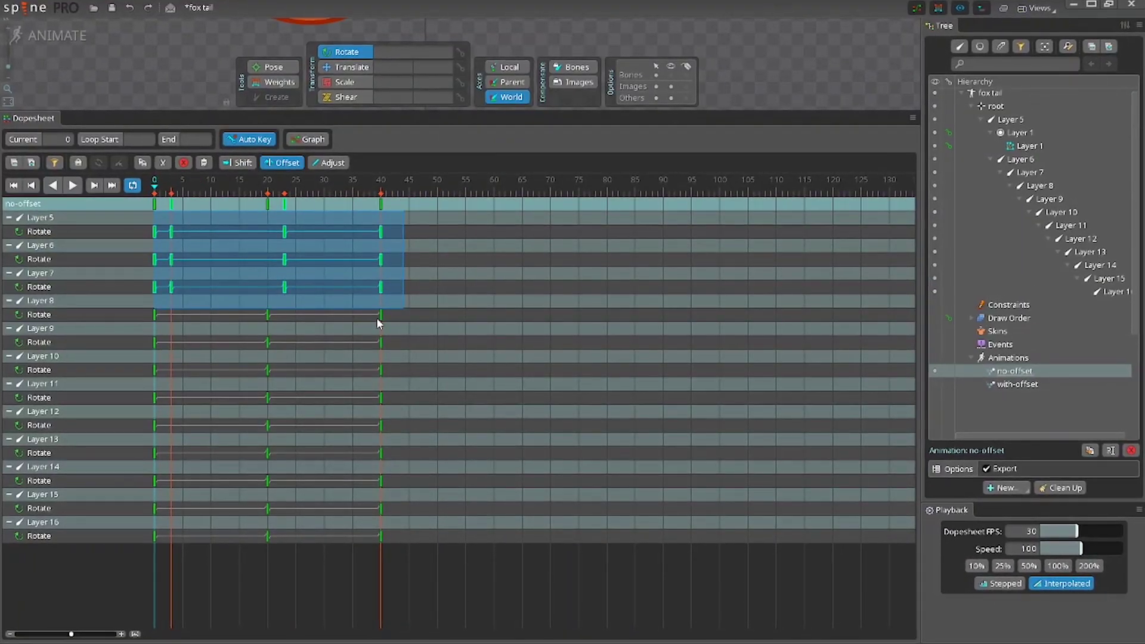
left_click_drag(380, 320, 163, 384)
left_click_drag(179, 315, 198, 314)
left_click_drag(394, 399, 143, 477)
left_click_drag(185, 398, 233, 402)
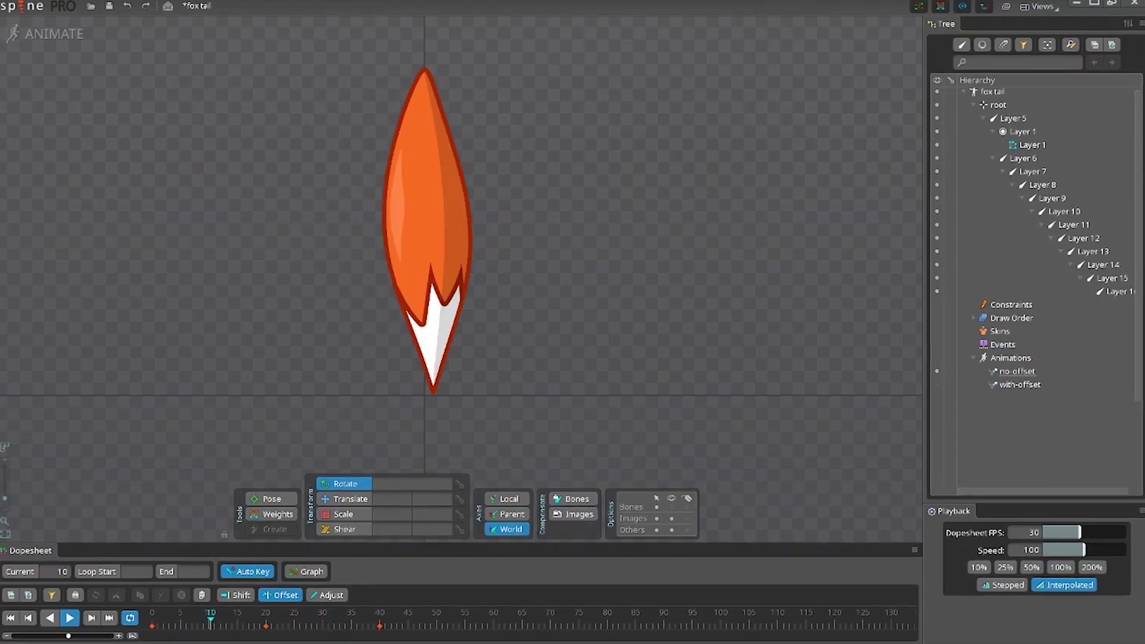
Delay all hair-side2 keys by 4 frames, keep a frame-30 rotation key, and return to frame 0
left_click(1019, 385)
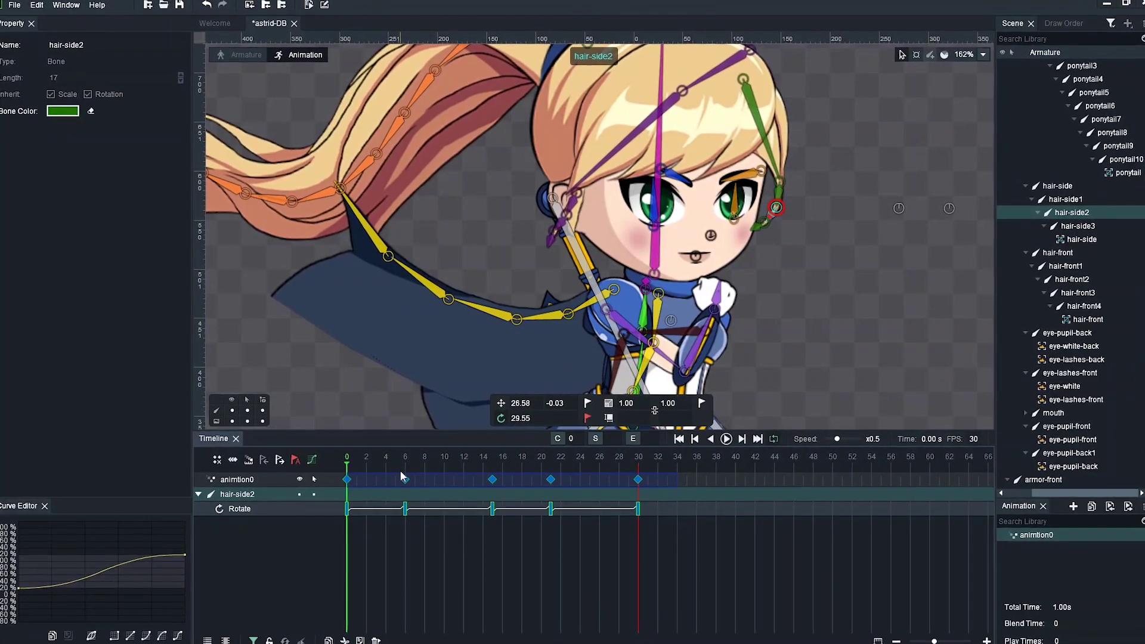
left_click_drag(429, 486, 466, 487)
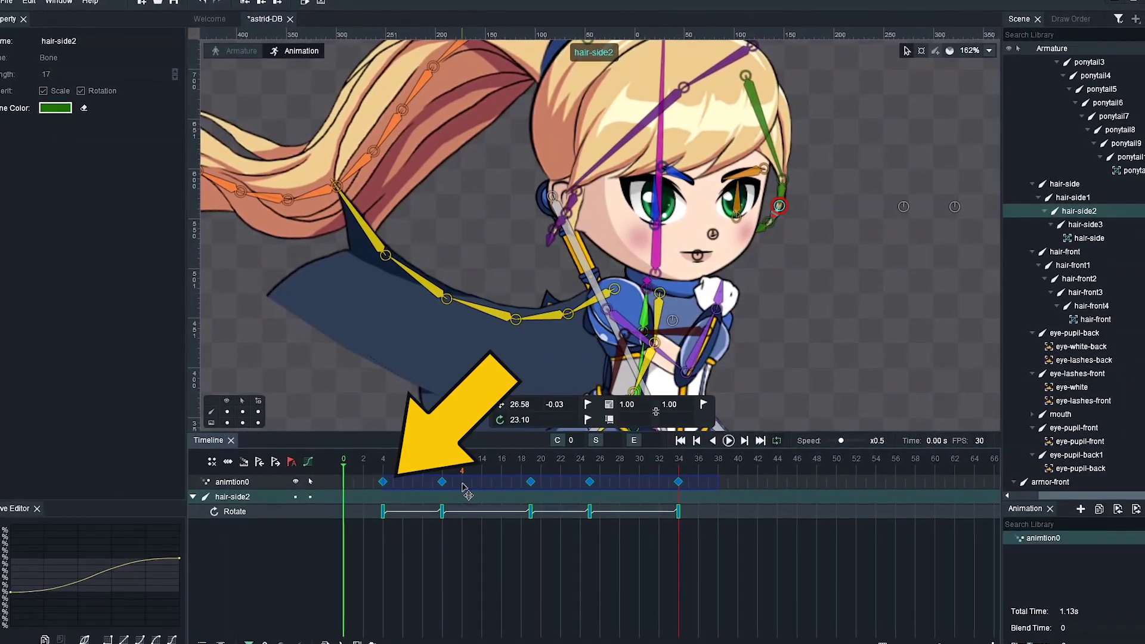
left_click(736, 516)
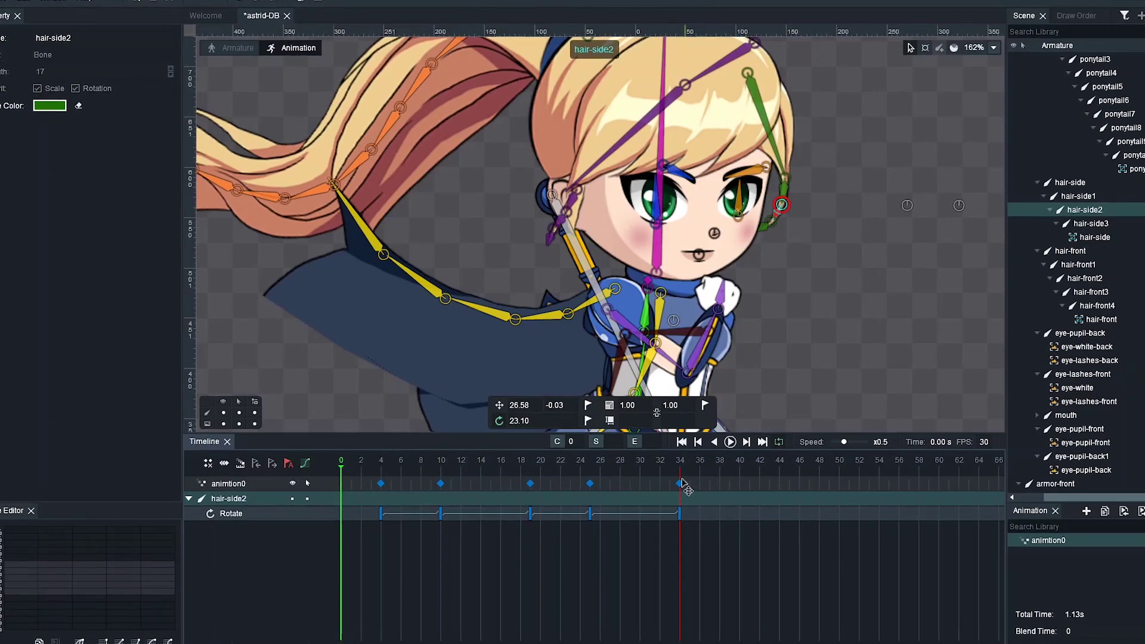
left_click(682, 484)
left_click(640, 460)
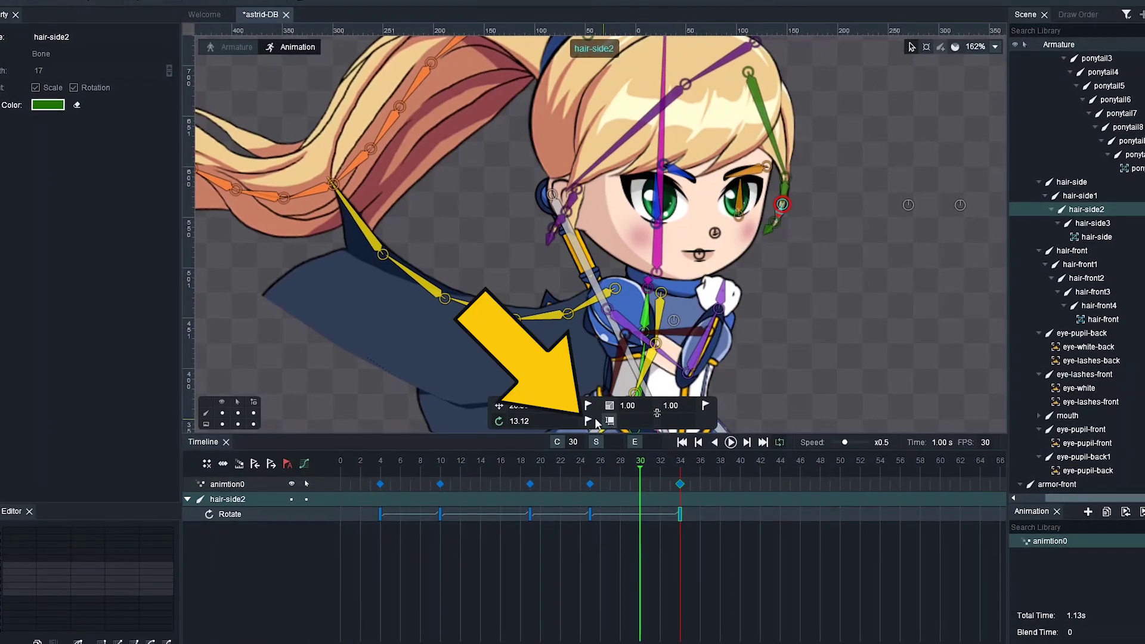
key("space")
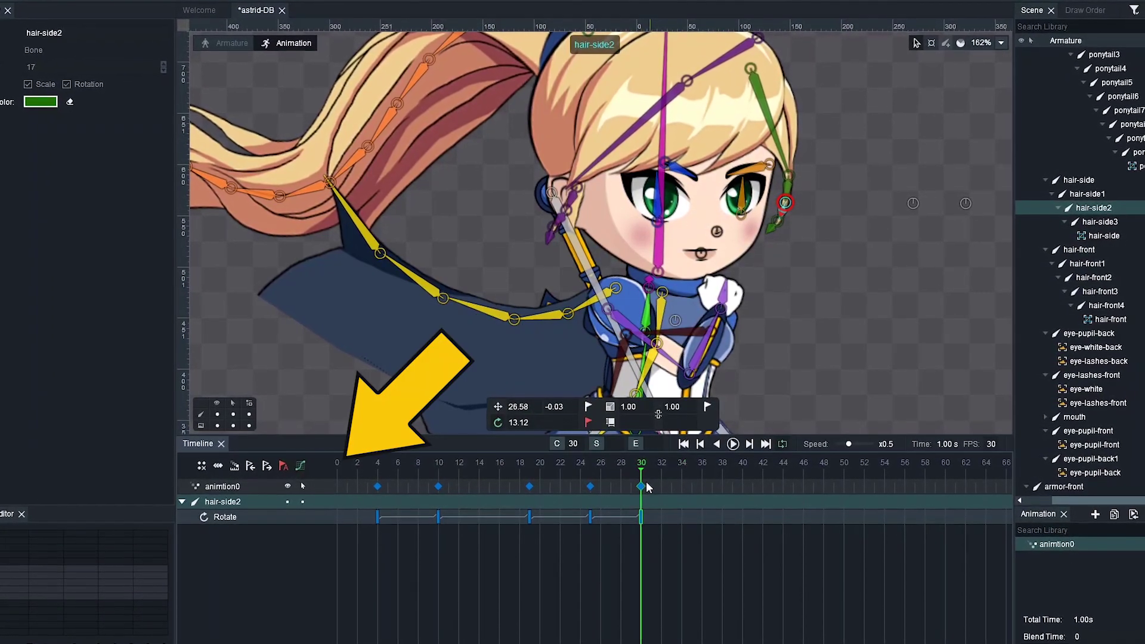
left_click(335, 481)
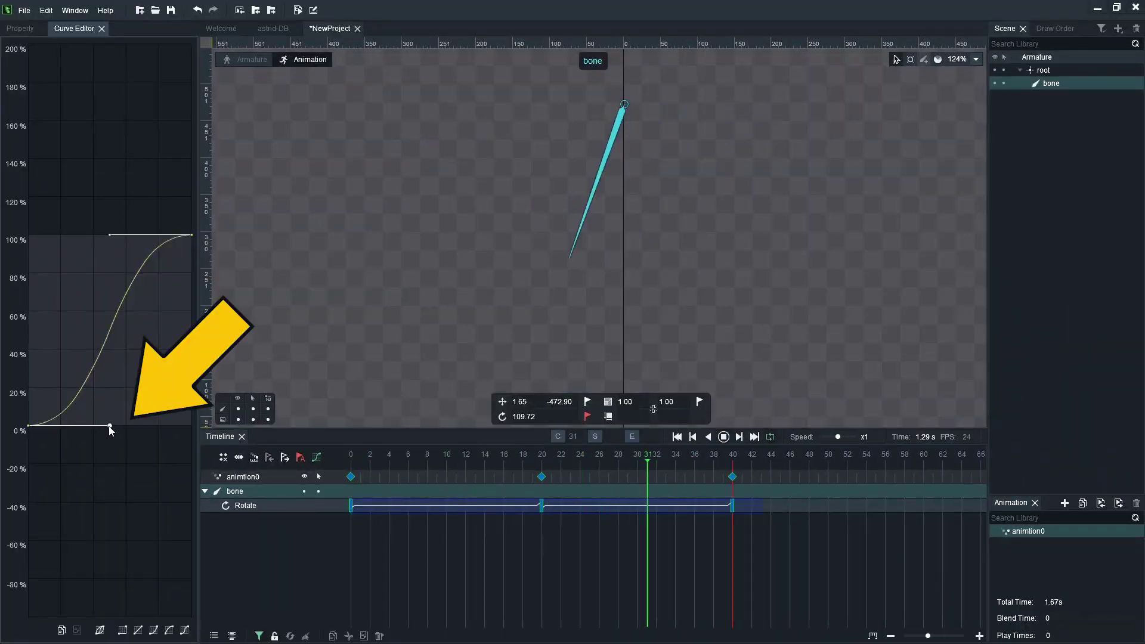
Ease the curve for a slower start, key rotation at frame 30, and delay Cape3's keys 2 frames
left_click_drag(109, 426, 151, 426)
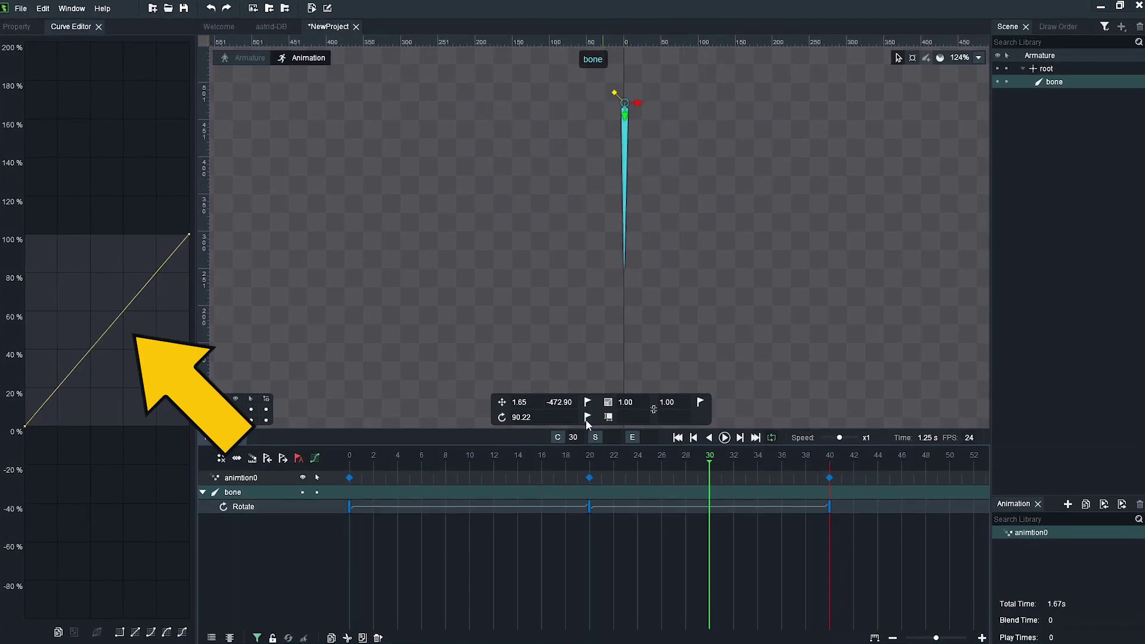
left_click(587, 419)
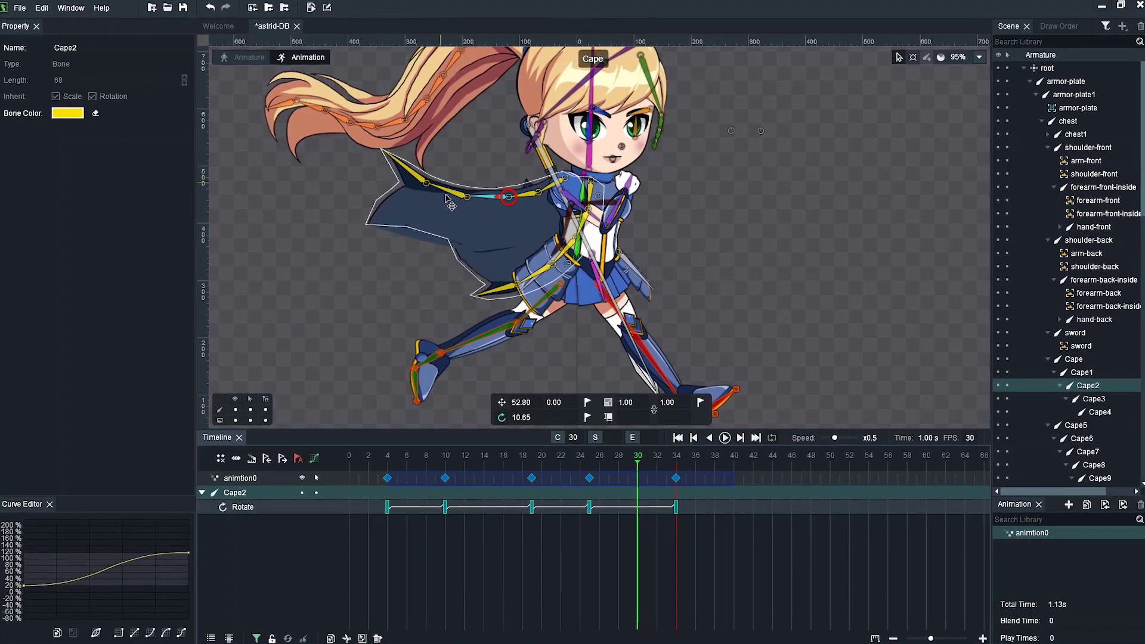
left_click(450, 205)
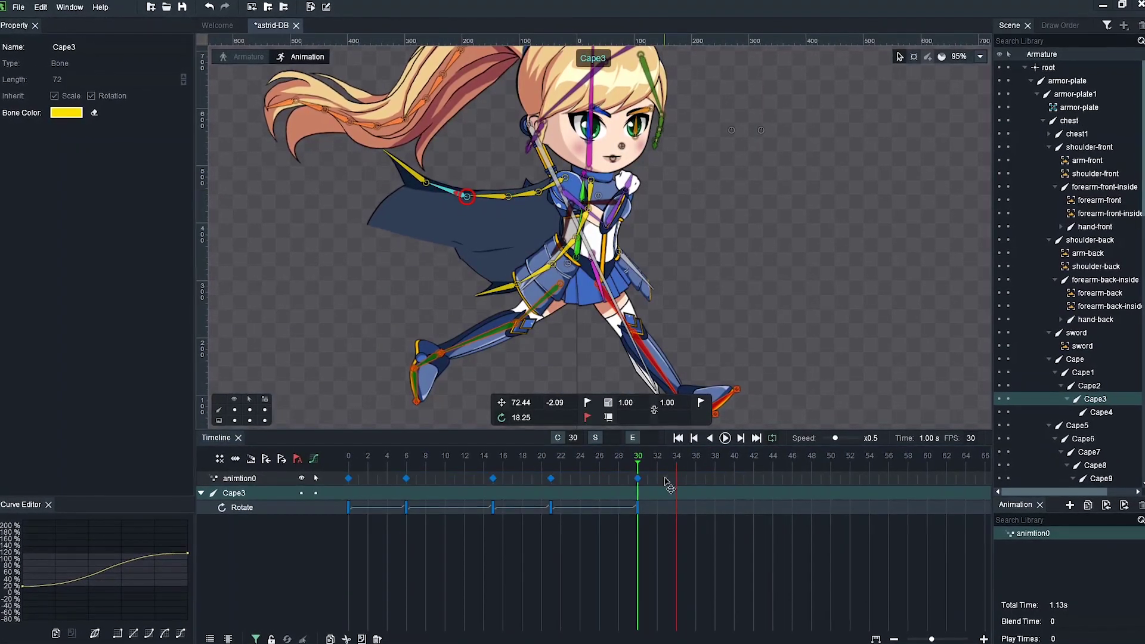
left_click_drag(382, 478, 440, 486)
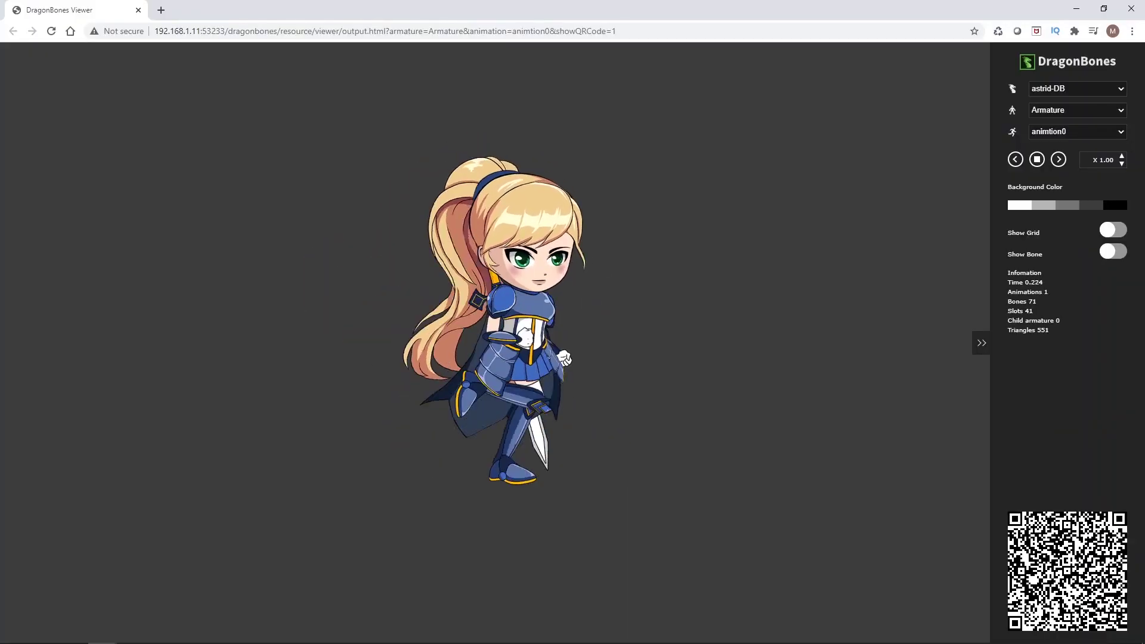
left_click_drag(473, 591, 186, 543)
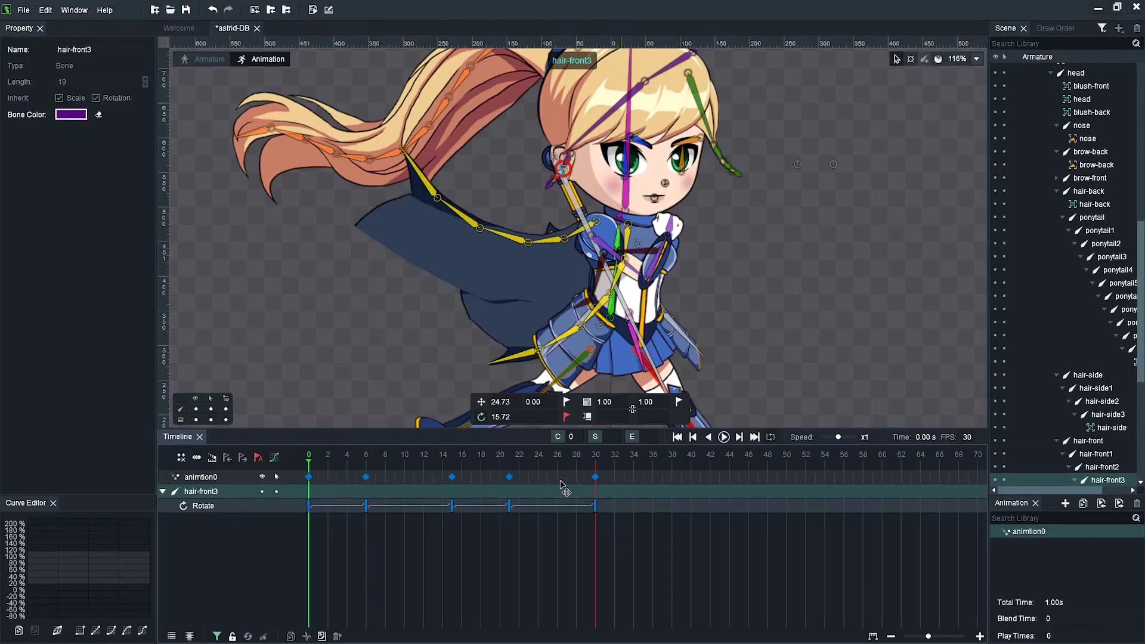
Delay hair-front3's keys by 2 frames and key its rotation at frame 30
left_click(305, 479)
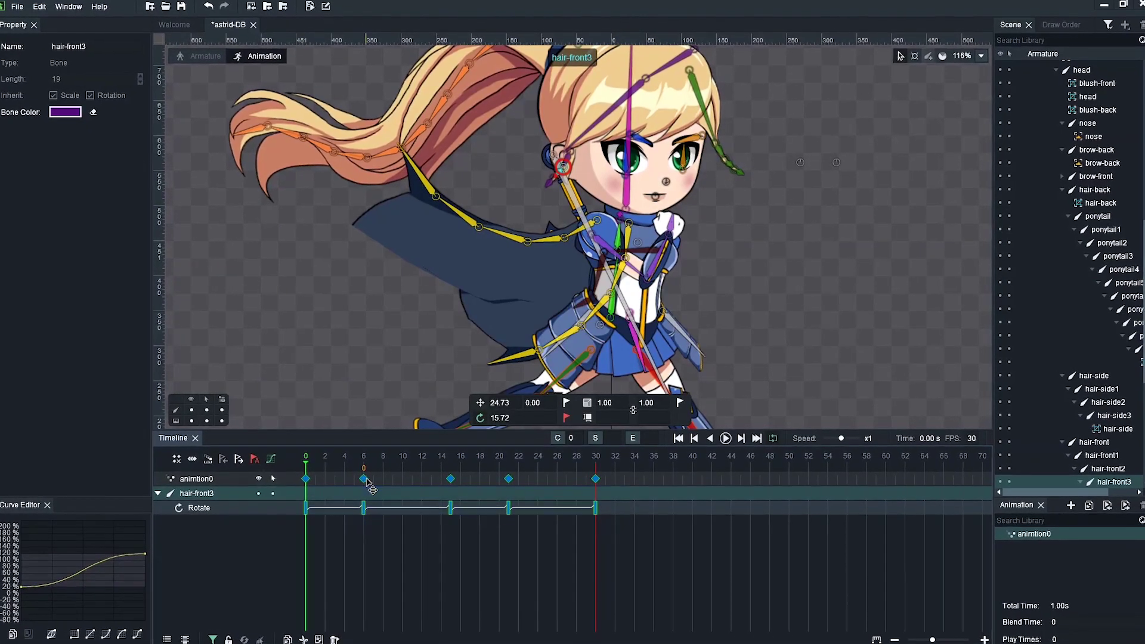
left_click_drag(373, 479, 392, 479)
left_click(596, 457)
left_click(566, 417)
Play the run animation from frame 0 in Spine
left_click(305, 497)
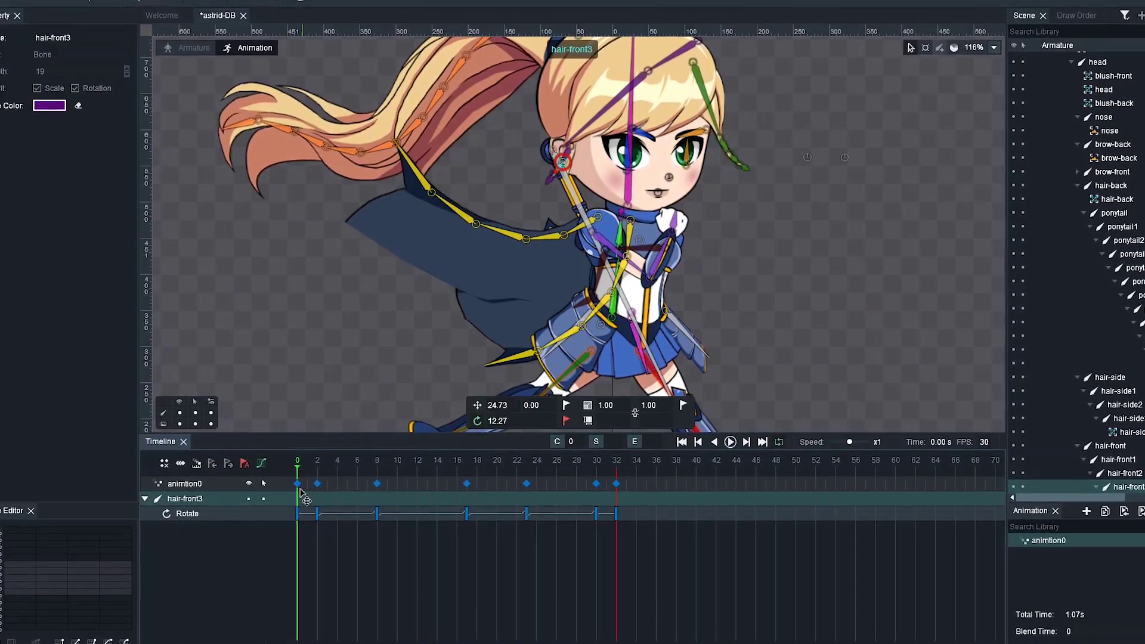
key("space")
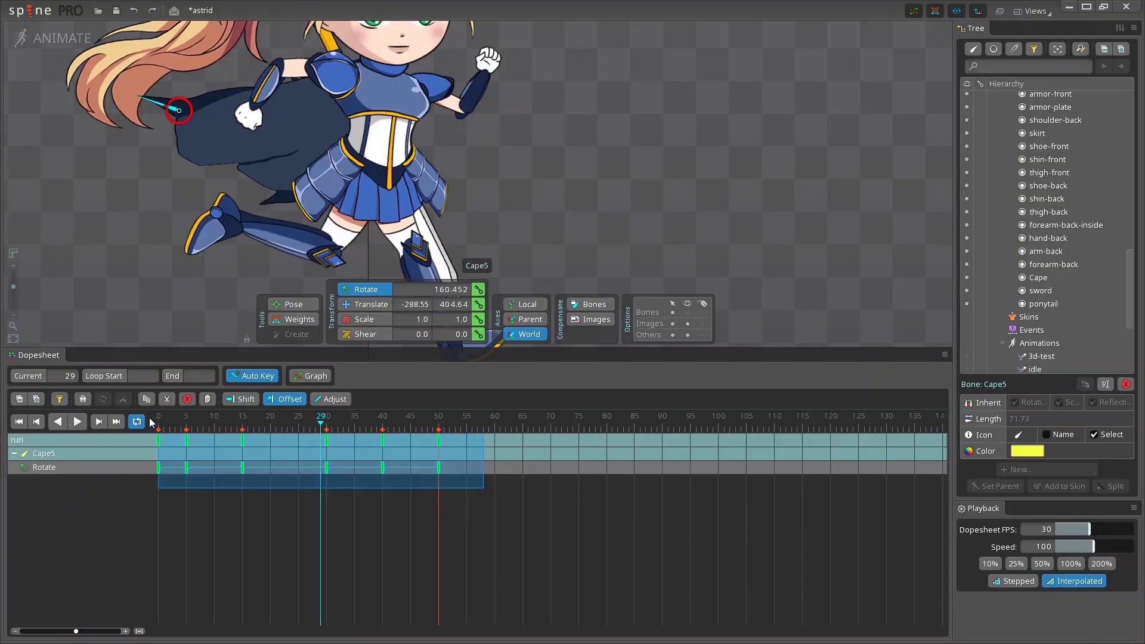
scroll(585, 220, "down", 5)
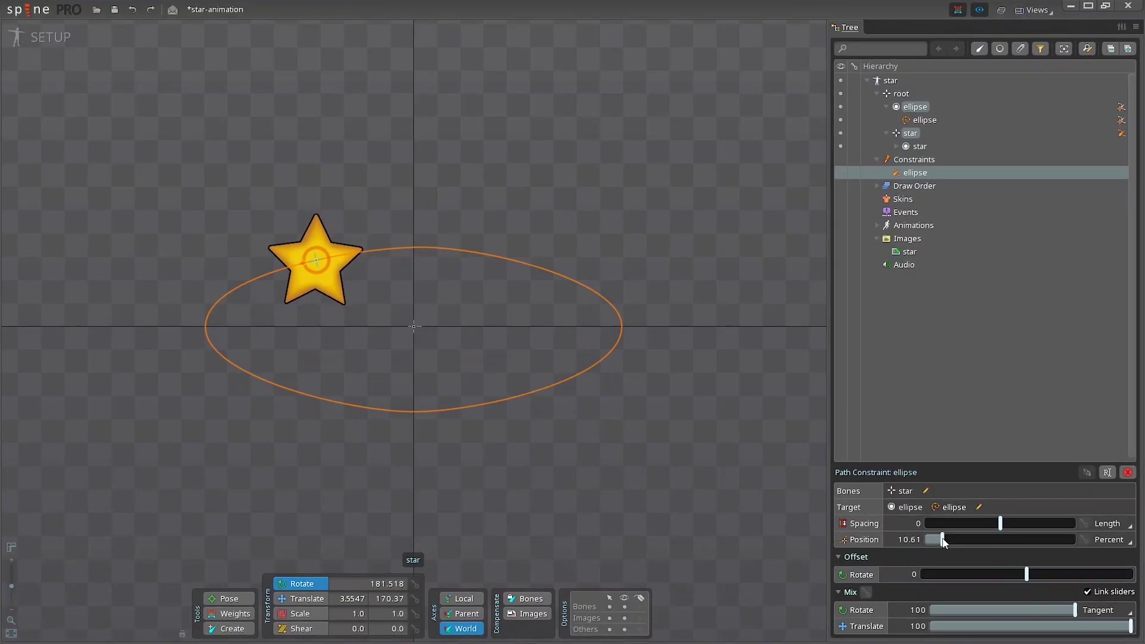
Slide the path constraint position to move the star along the ellipse, then play the two-star animation
left_click_drag(943, 541, 1043, 545)
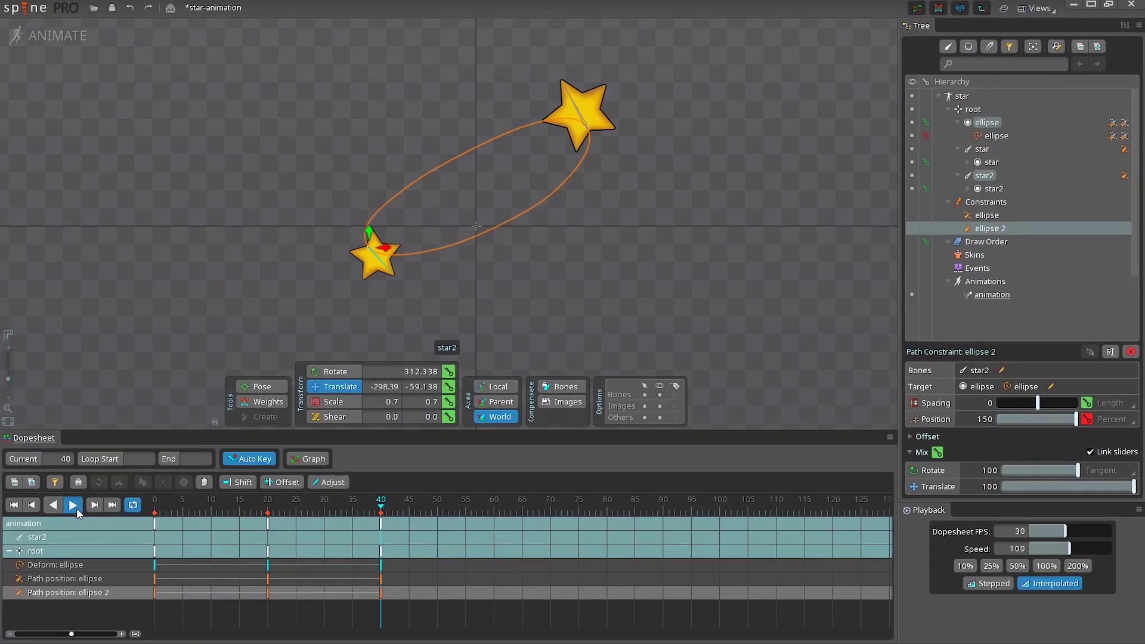
left_click(72, 507)
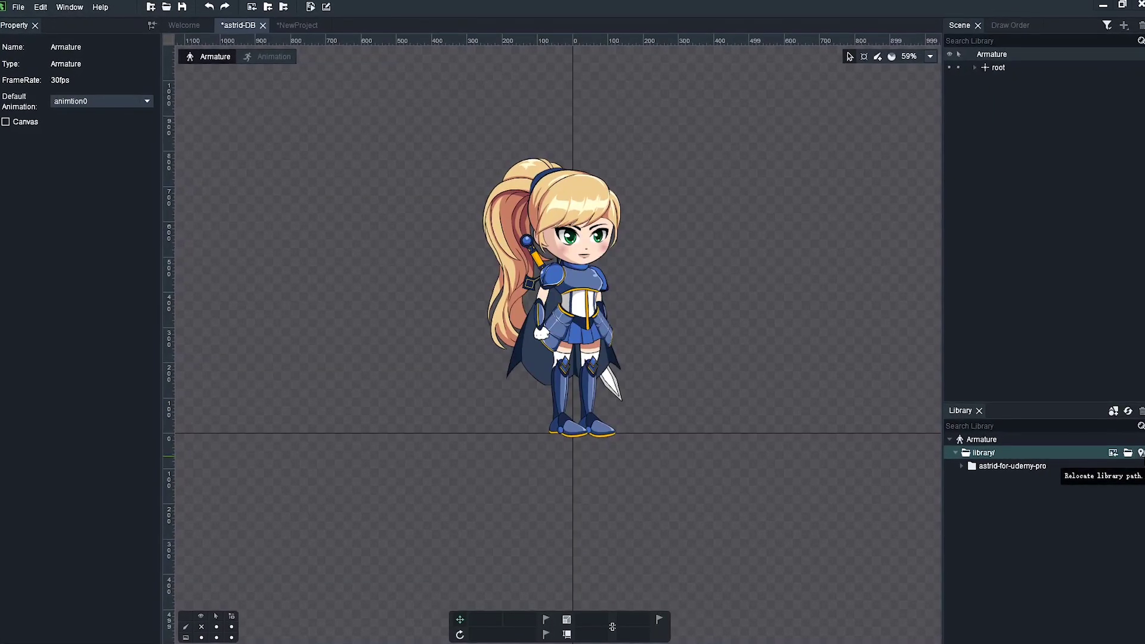
Point the library at the library-skin folder, then view the dragonBones.SkinData class reference
left_click(1141, 453)
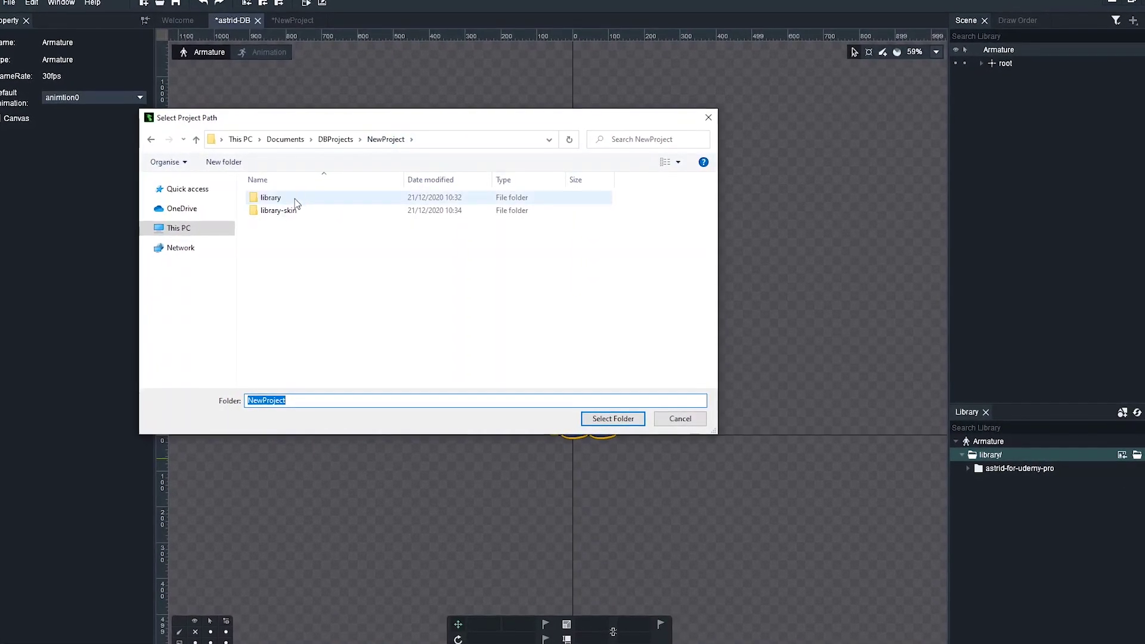
left_click(620, 421)
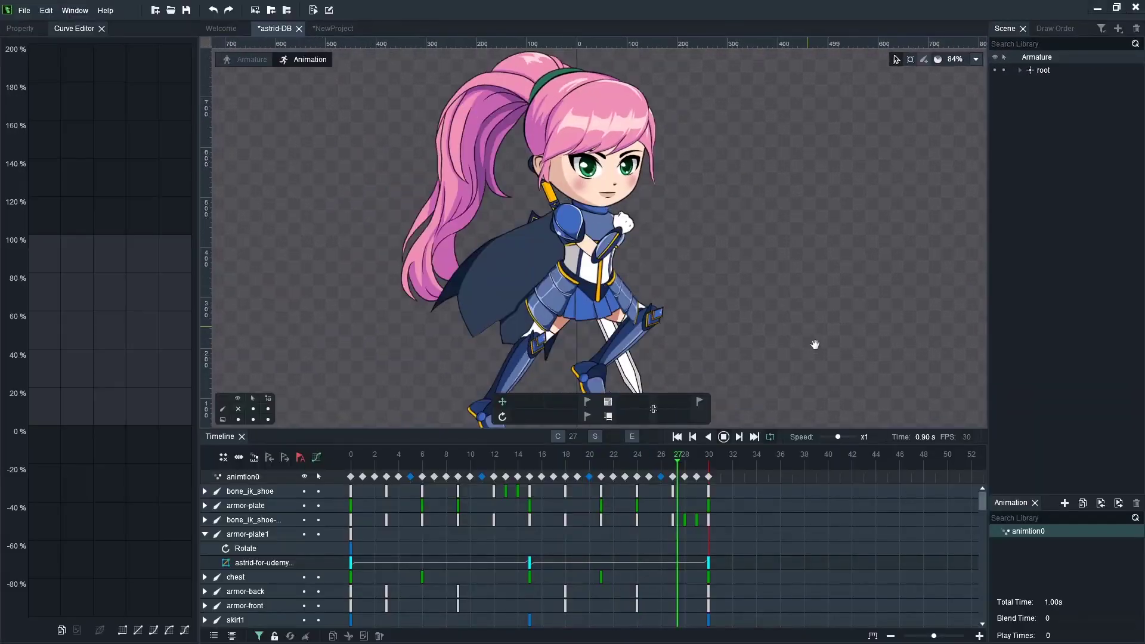
mouse_move(815, 345)
left_mouse_down()
mouse_move(825, 361)
mouse_move(827, 341)
left_mouse_up()
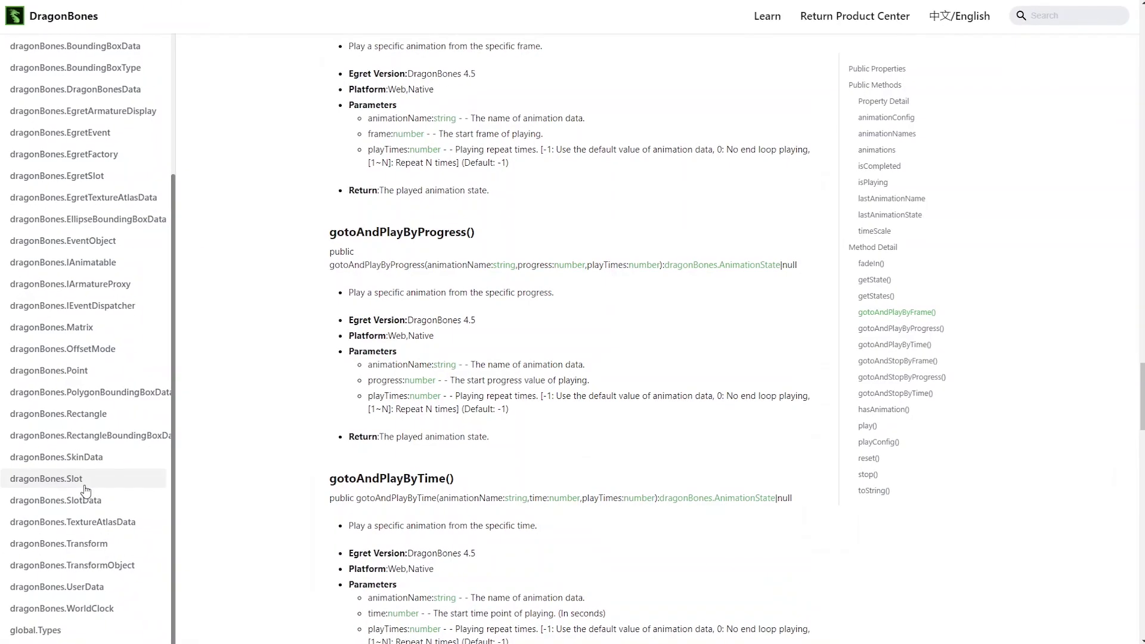
left_click(82, 457)
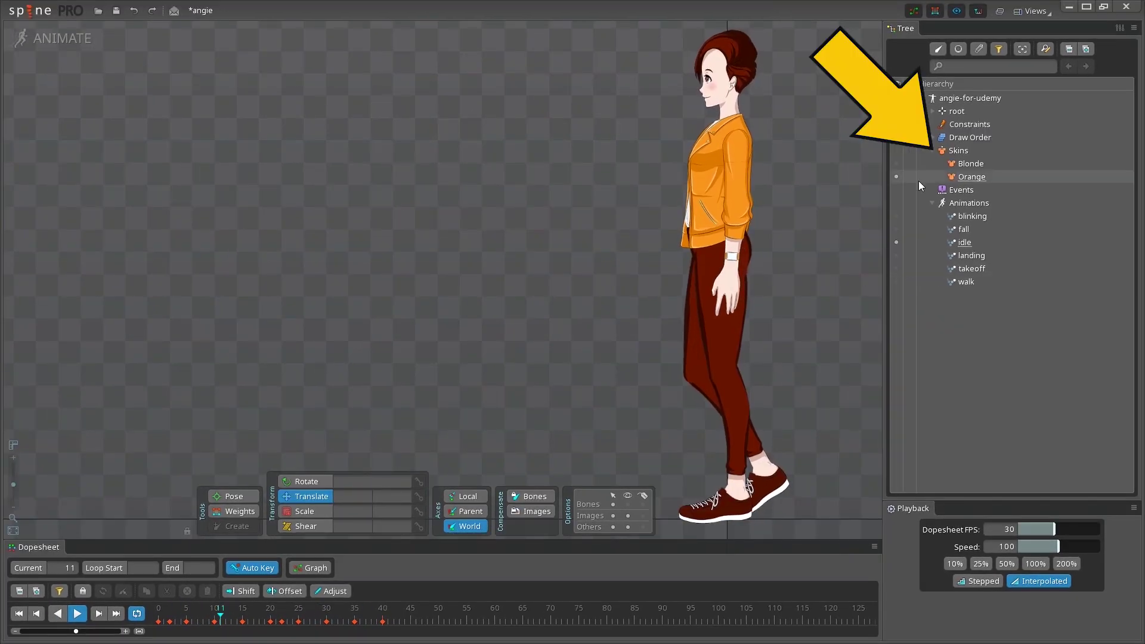
Preview angie in the Blonde skin, switch to Orange, and browse the Orange Skin image folder
left_click(897, 163)
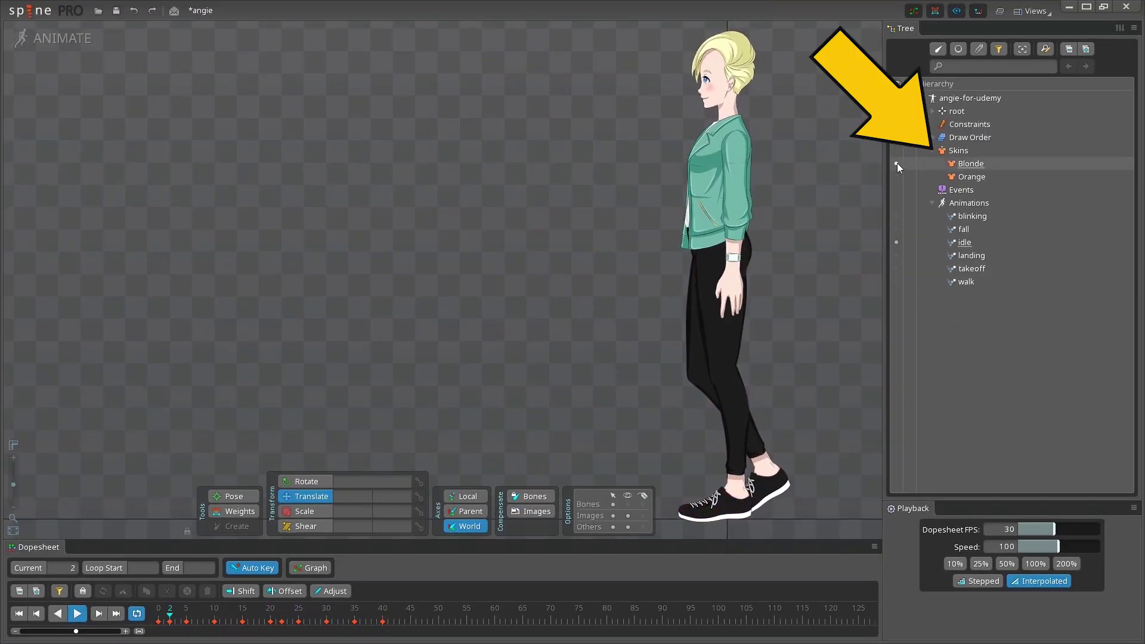
left_click(896, 178)
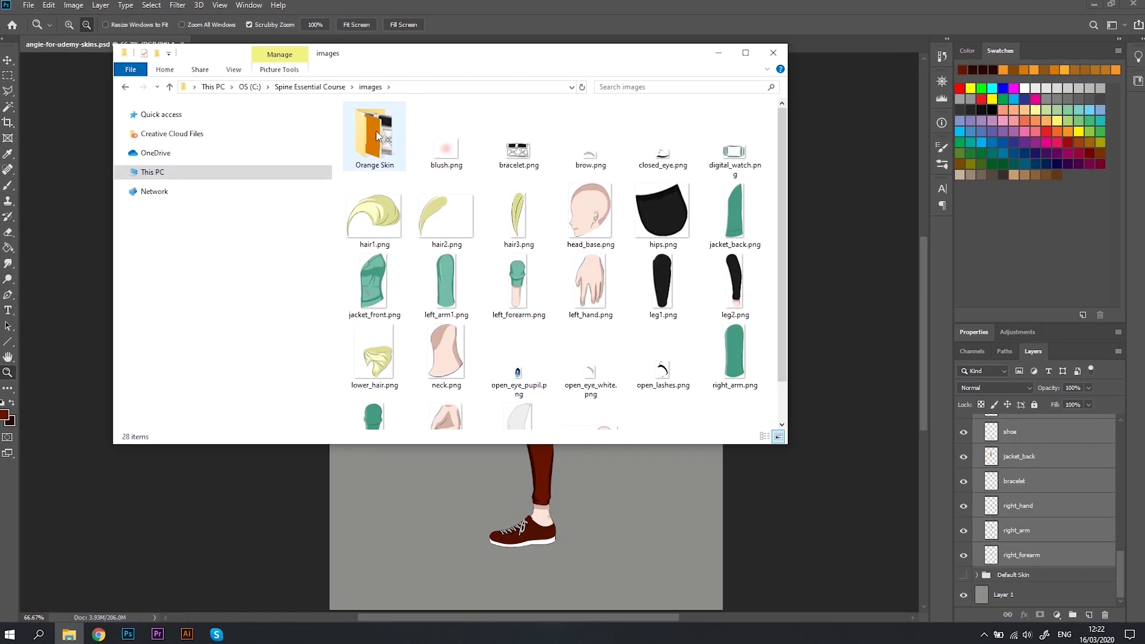
double_click(374, 134)
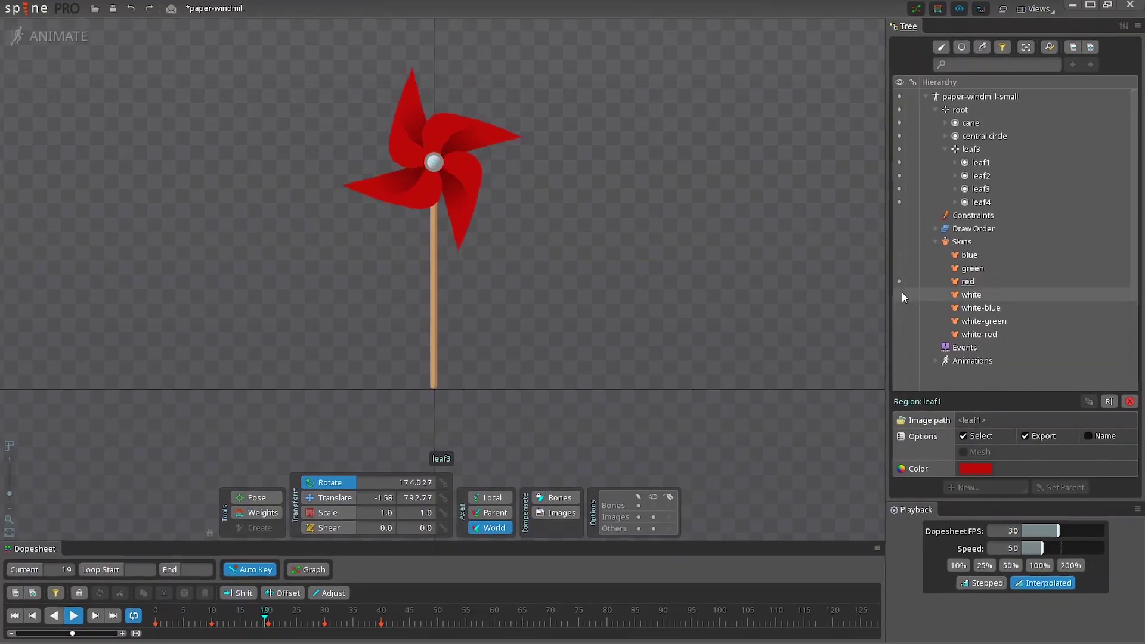
Show the windmill in the white, red, green and blue skins, ending on white-blue
left_click(902, 293)
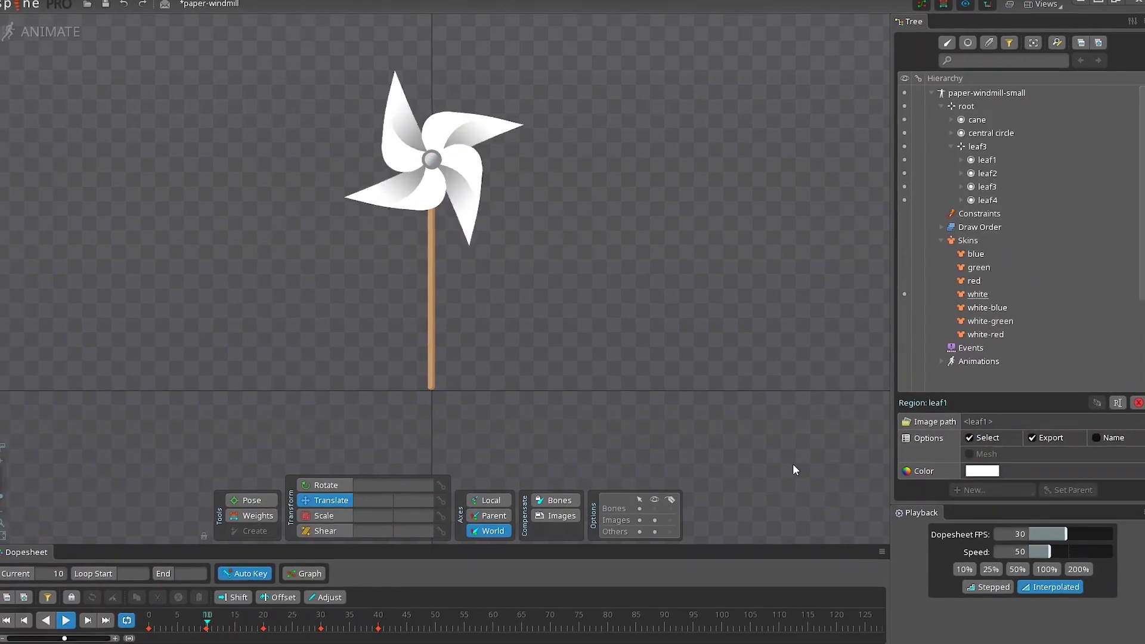
left_click(904, 281)
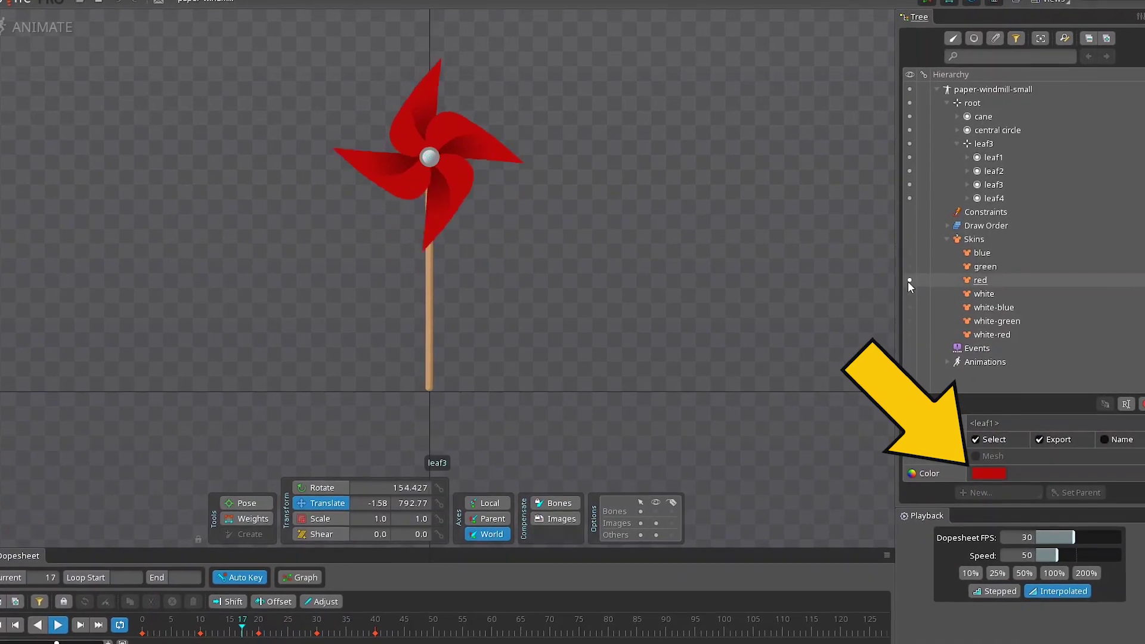
left_click(910, 267)
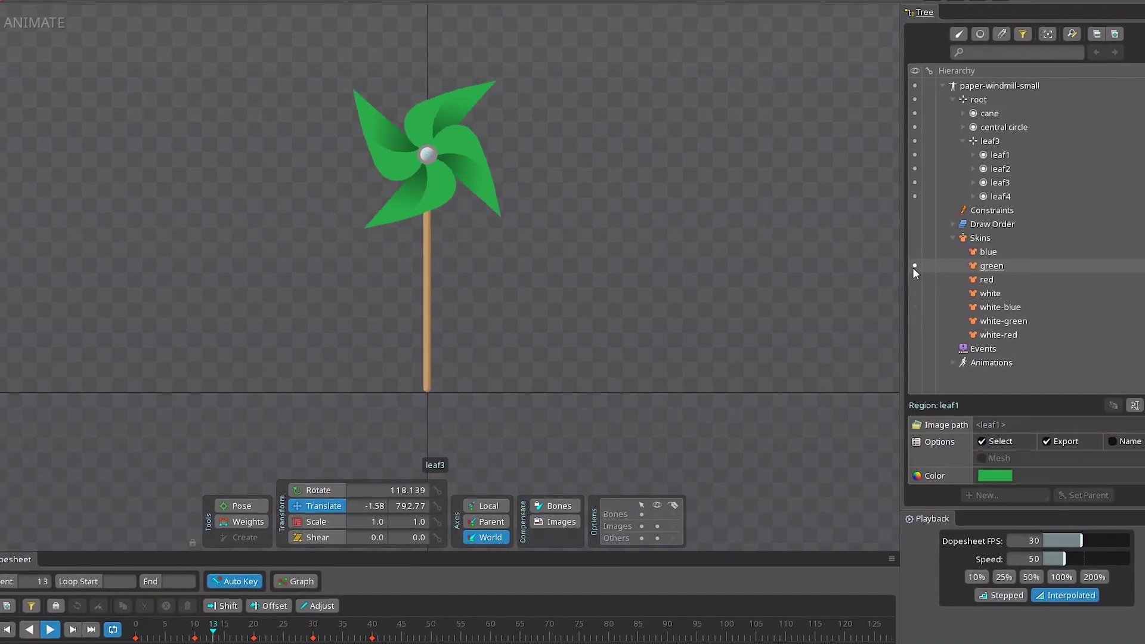
left_click(915, 253)
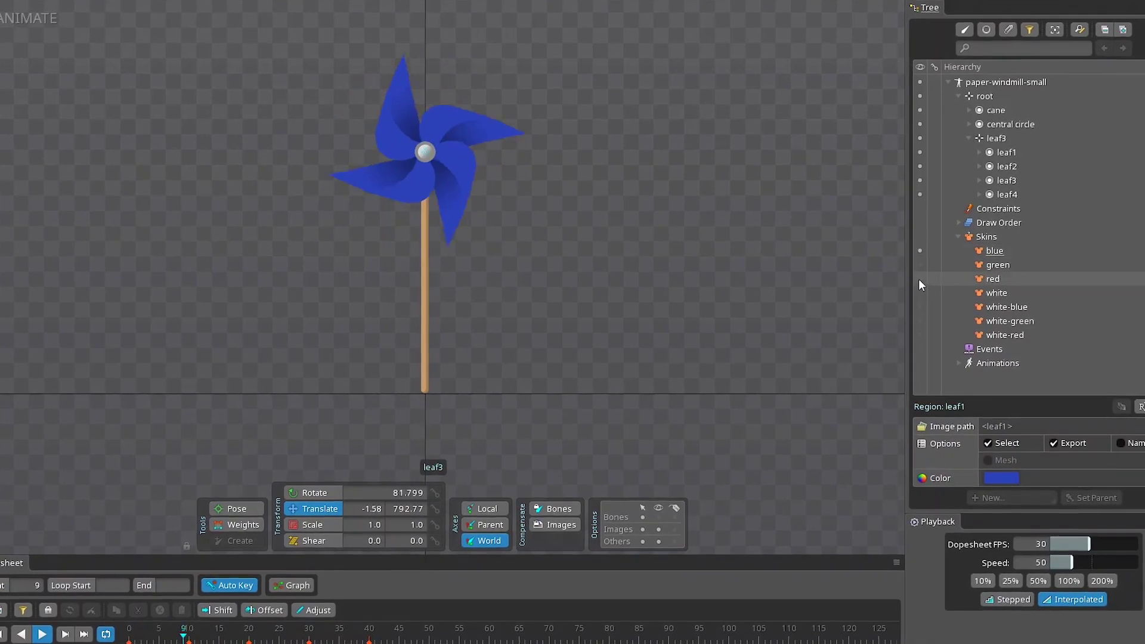
left_click(920, 306)
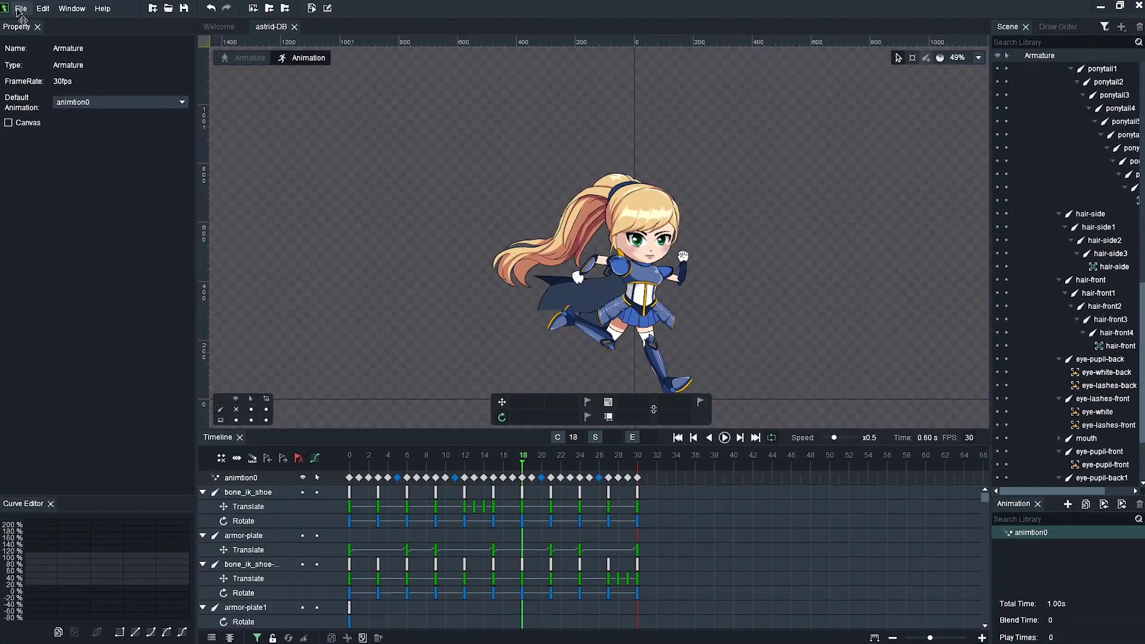
Export the astrid-DB armature after reviewing the available data Type formats
left_click(21, 8)
left_click(21, 138)
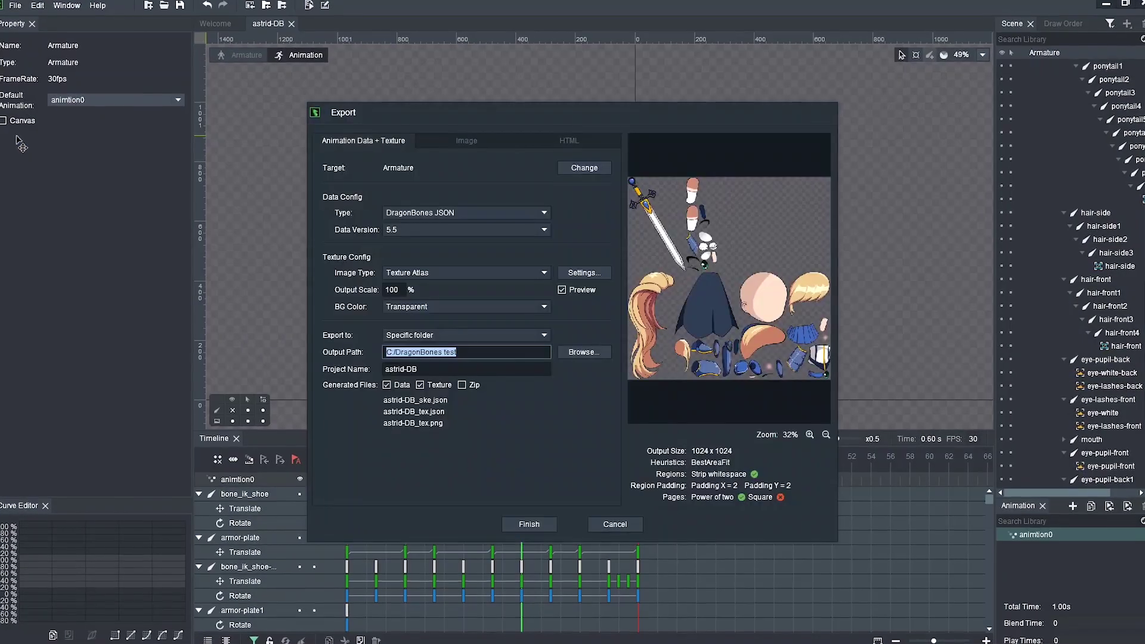
left_click(429, 212)
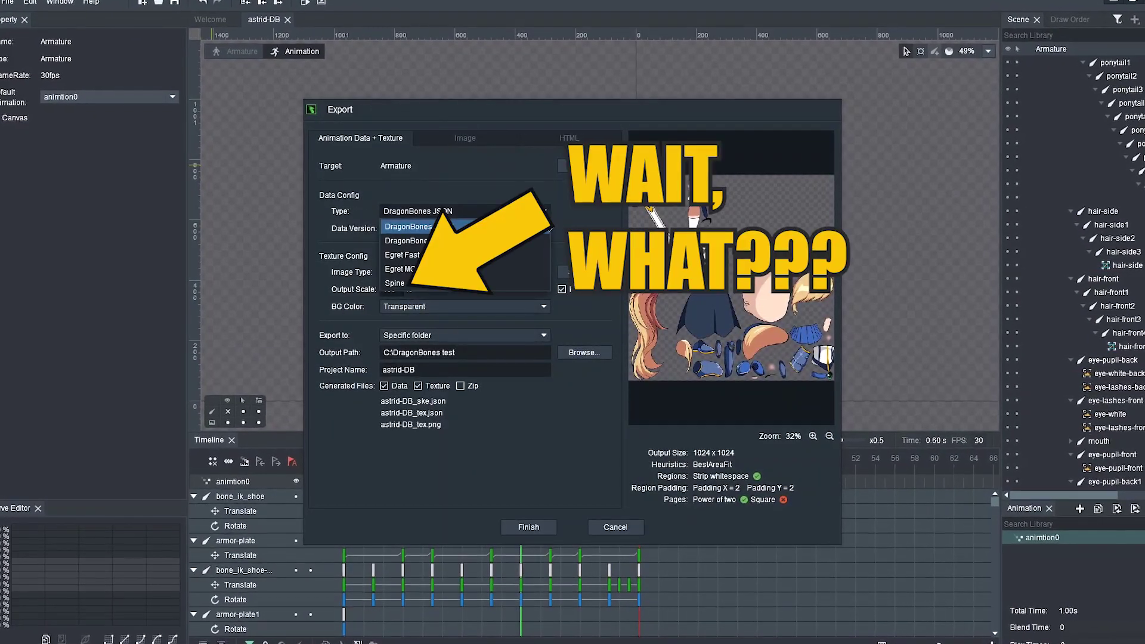
left_click(542, 530)
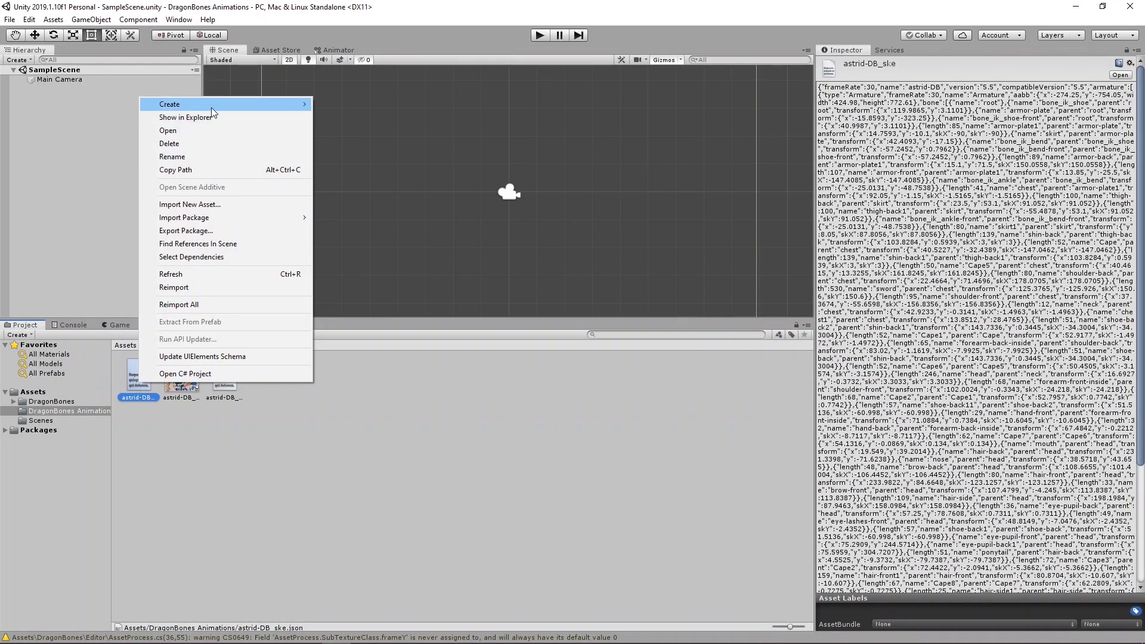
Create an Armature Object from astrid-DB_ske.json and adjust the dragon background's tint colour
mouse_move(212, 108)
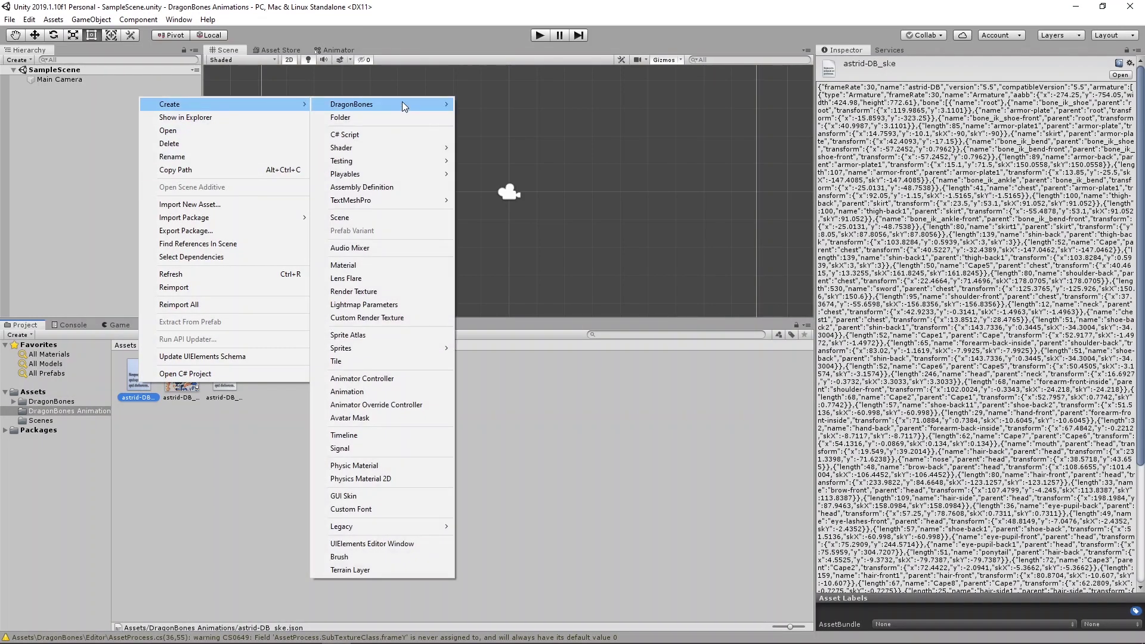
mouse_move(403, 103)
left_click(481, 103)
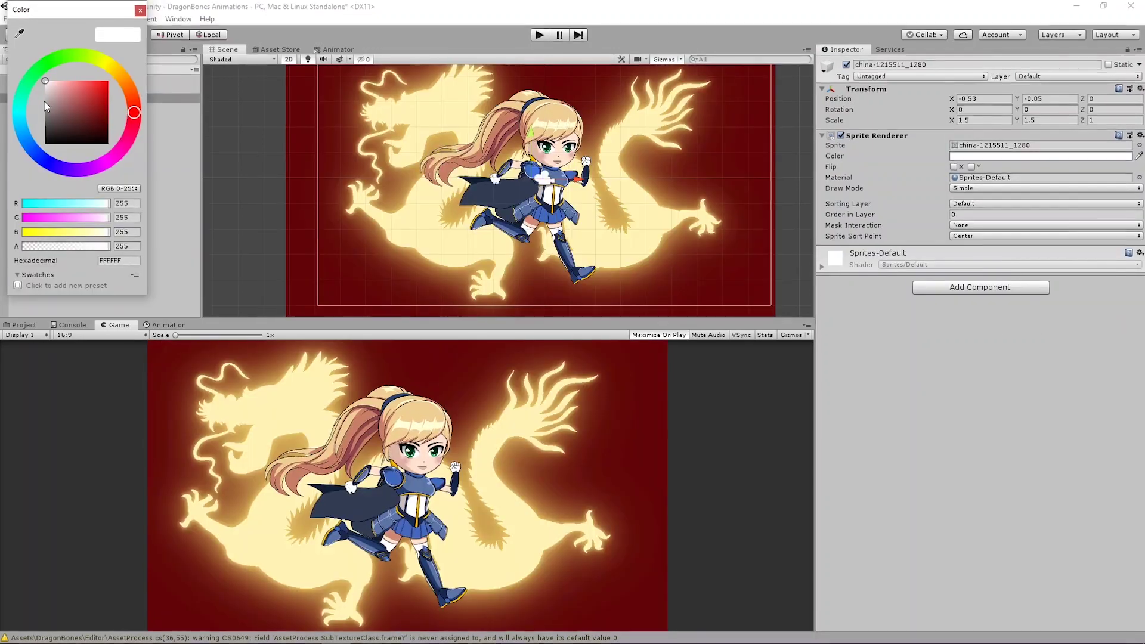
mouse_move(44, 101)
left_mouse_down()
mouse_move(46, 113)
mouse_move(36, 99)
left_mouse_up()
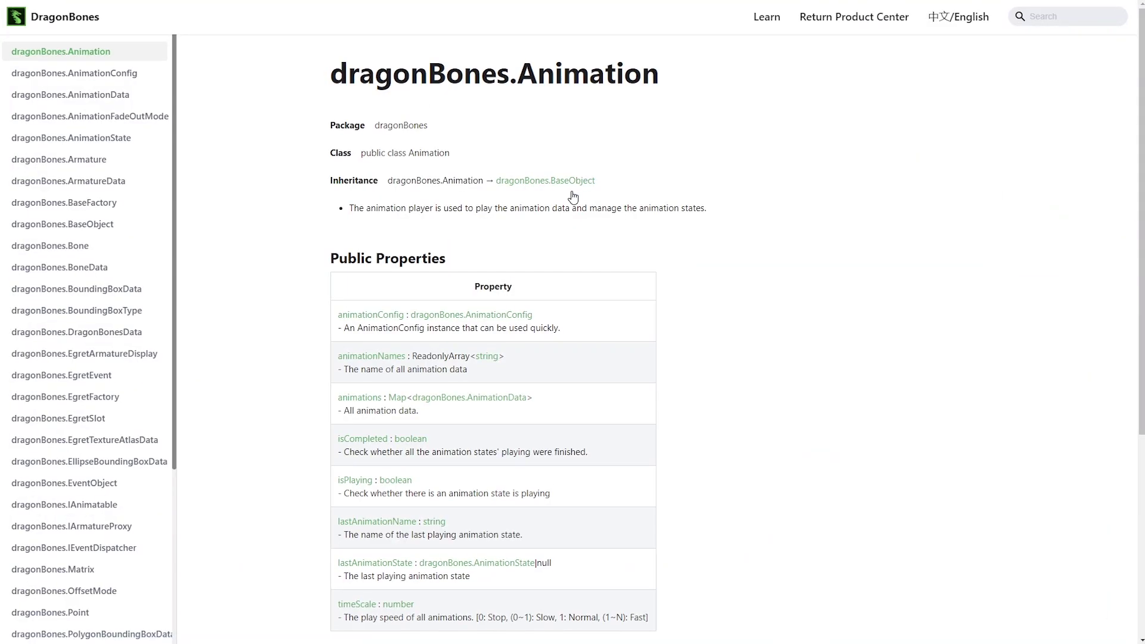
Scroll through the dragonBones.Animation reference down to its method details
scroll(574, 195, "down", 15)
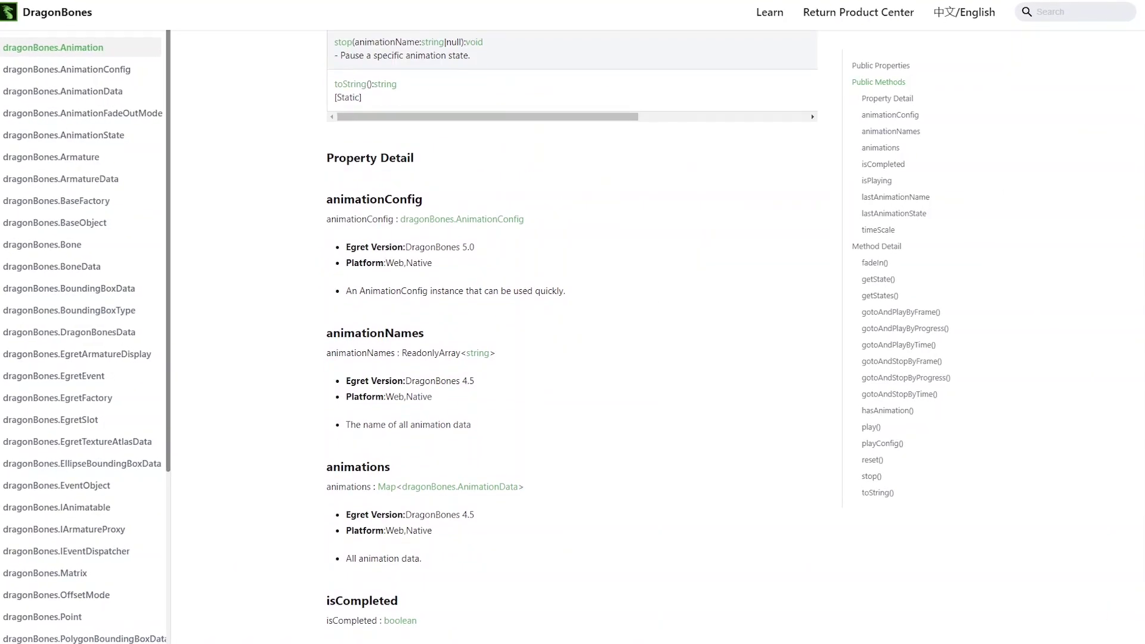
scroll(573, 322, "down", 2)
scroll(573, 322, "down", 5)
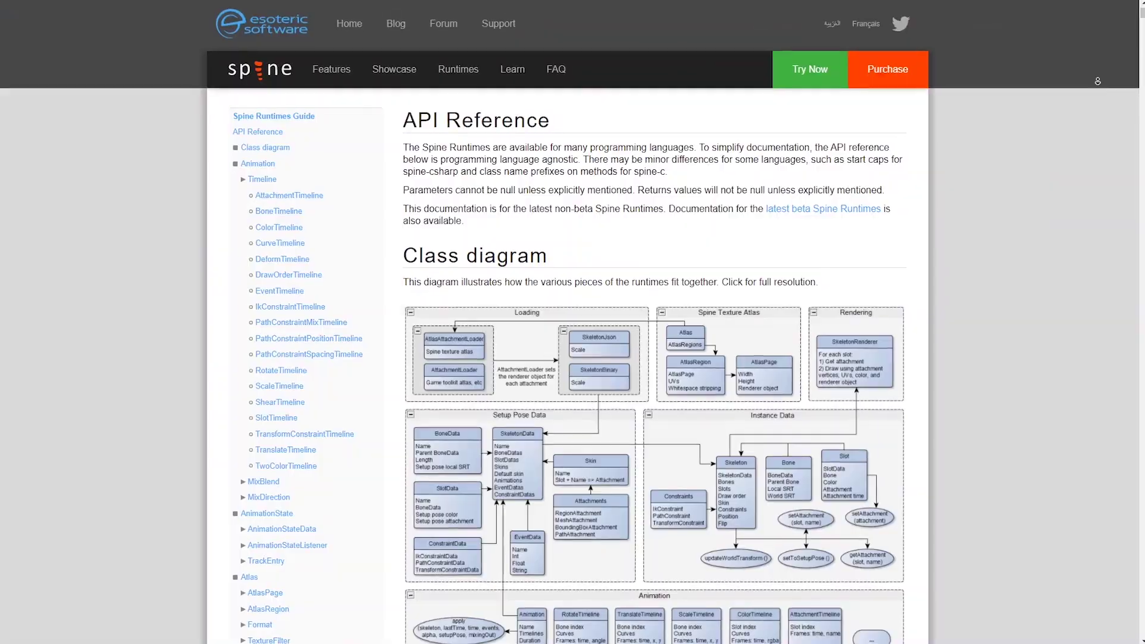
scroll(1098, 81, "down", 5)
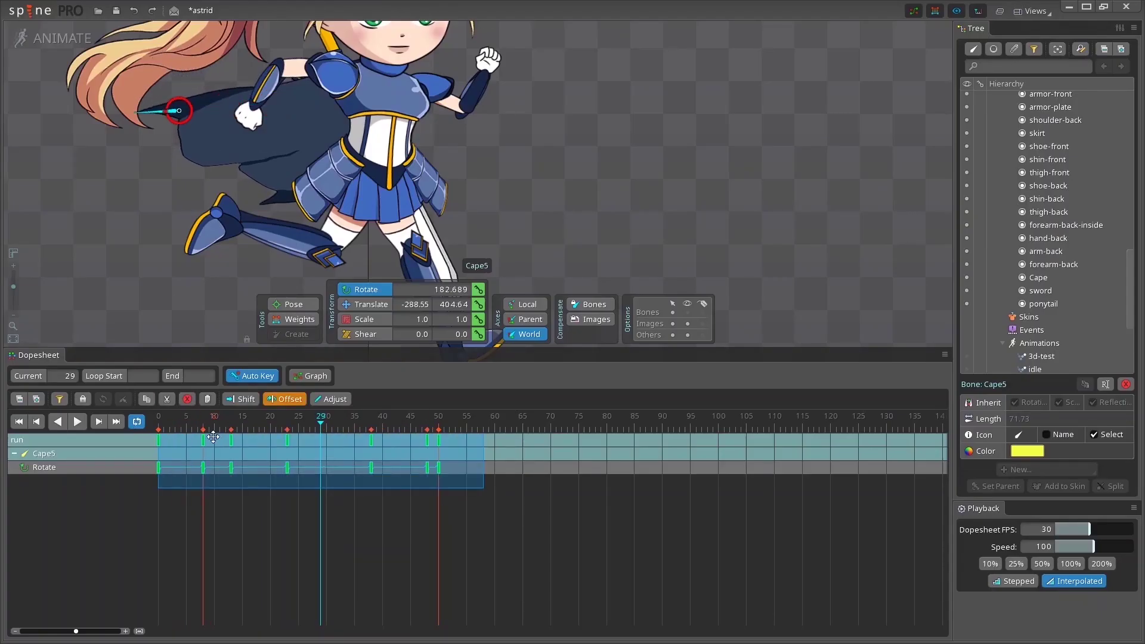
Offset the Cape bones' rotate keys one frame later and scrub near the animation start
left_click_drag(213, 437, 219, 438)
left_click(77, 422)
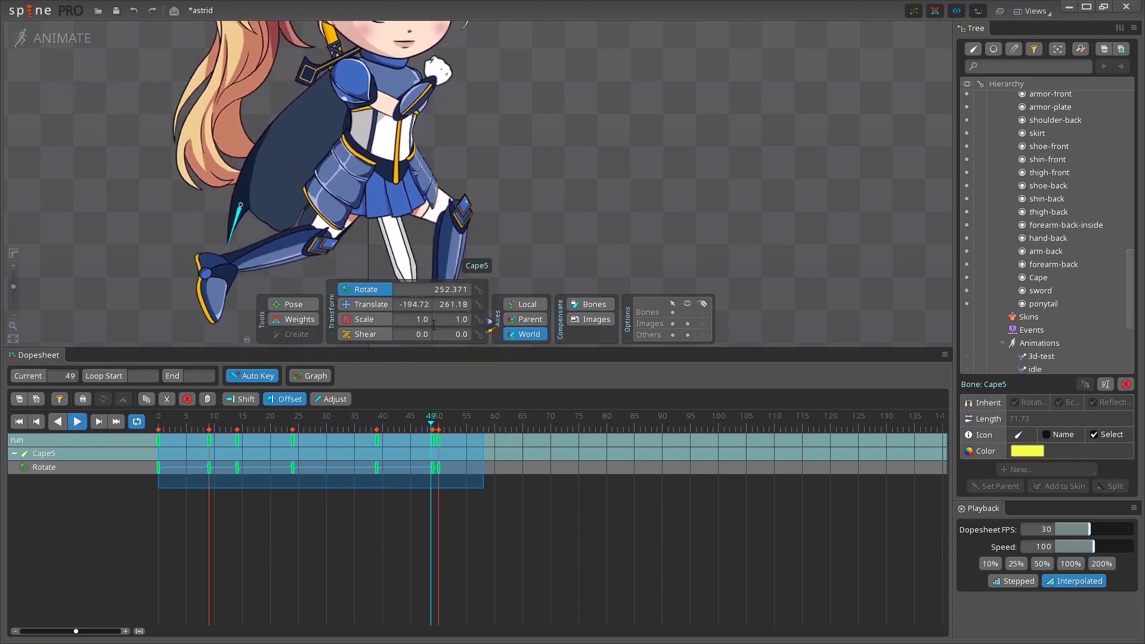
scroll(586, 221, "down", 3)
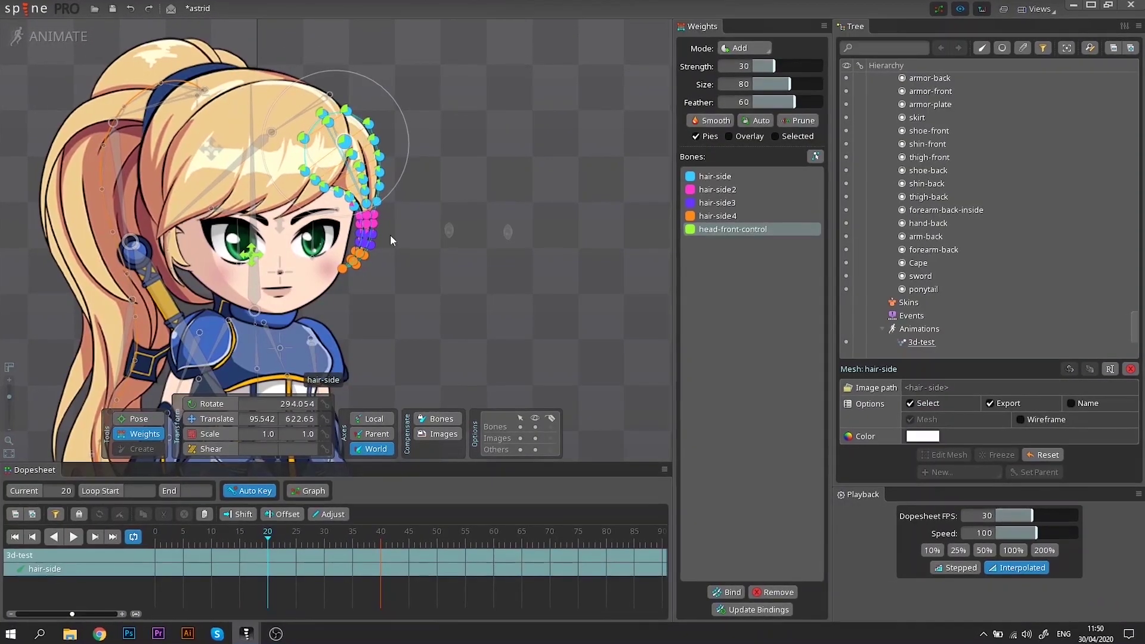
left_click_drag(174, 540, 164, 540)
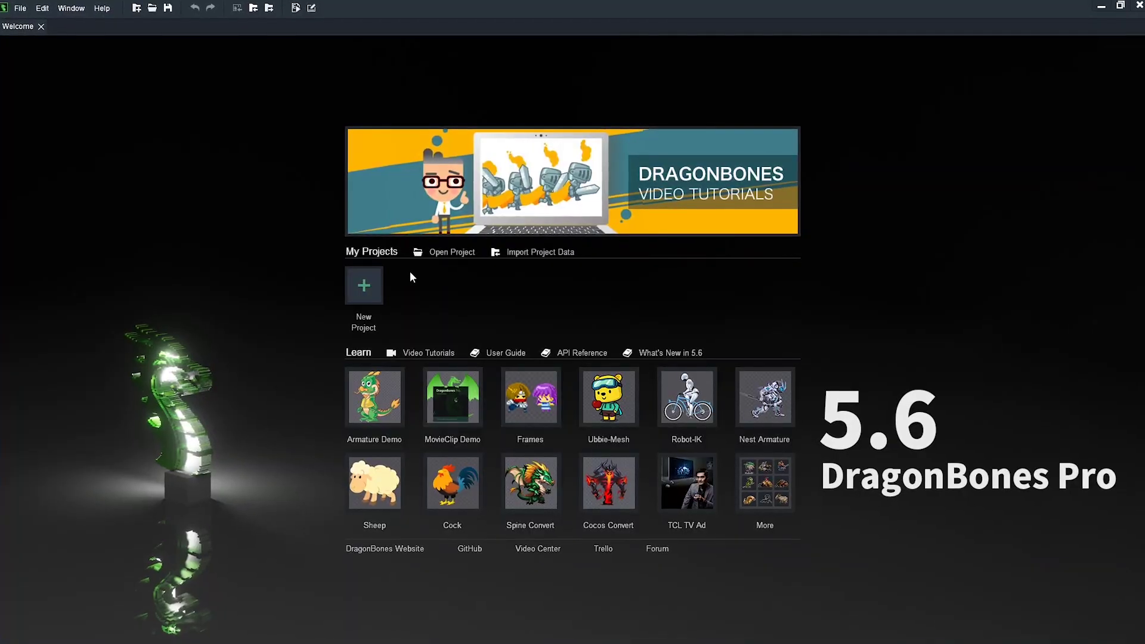
Create a new animation project with the astrid-DB rig and free-form deform its head mesh
left_click(365, 286)
left_click(523, 284)
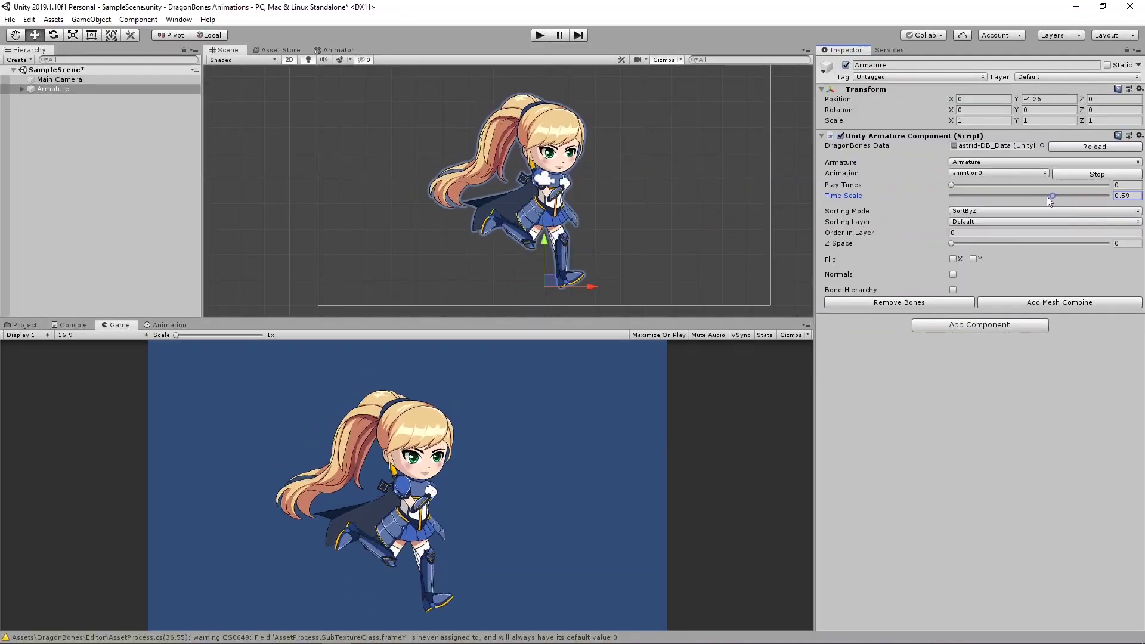
left_click_drag(1047, 196, 1022, 196)
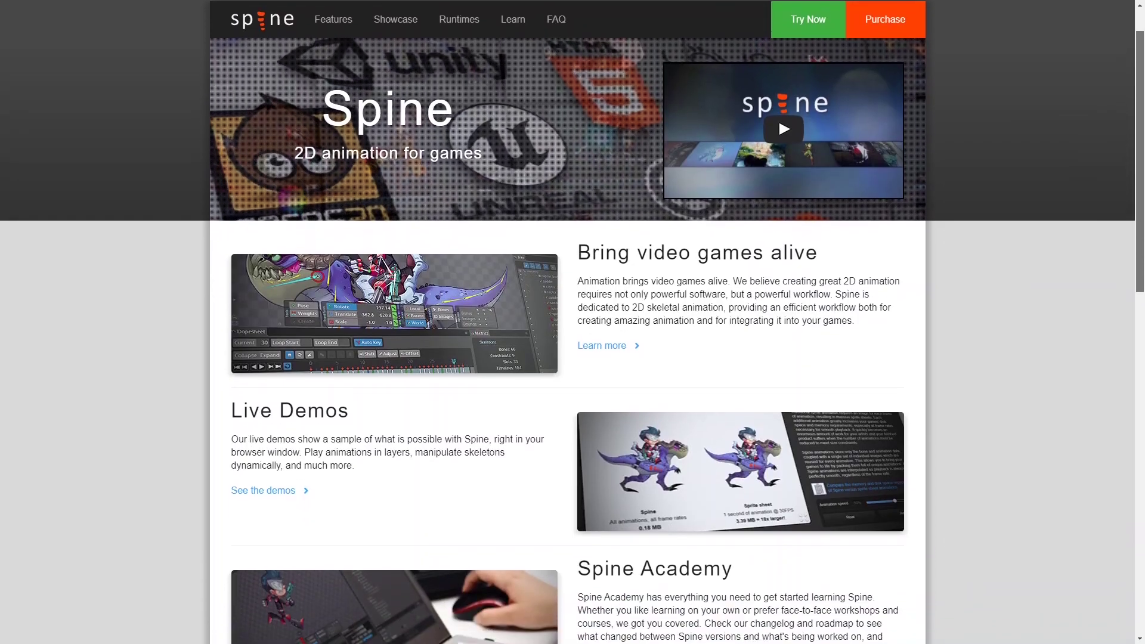
Put mandarina in the xmas skin, then switch the windmill to green and finally blue
scroll(572, 322, "down", 3)
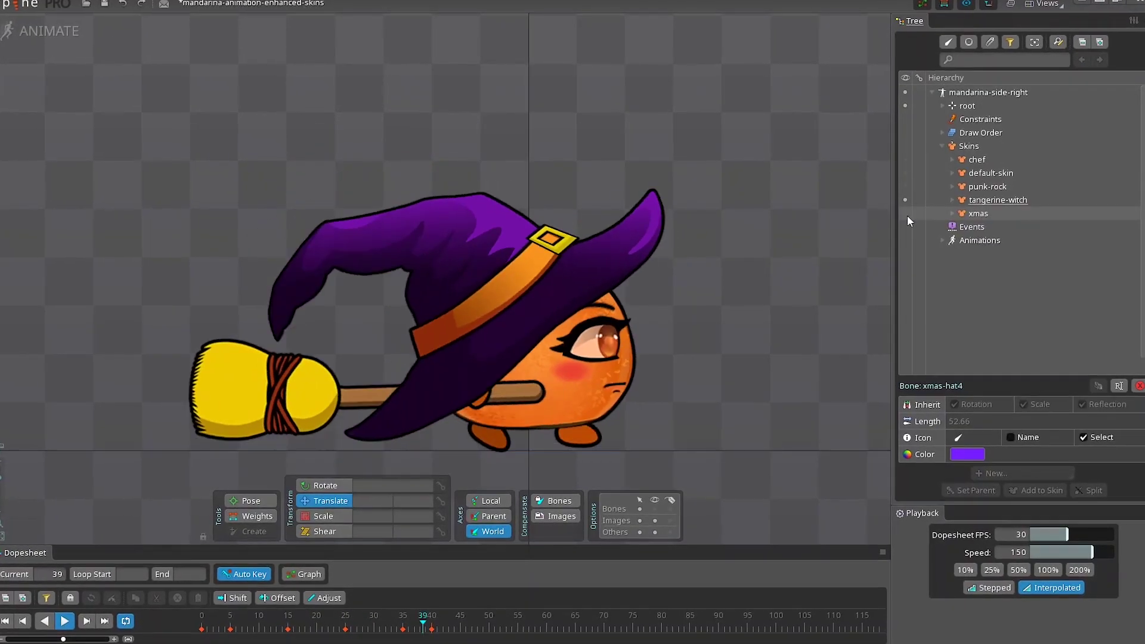
left_click(908, 213)
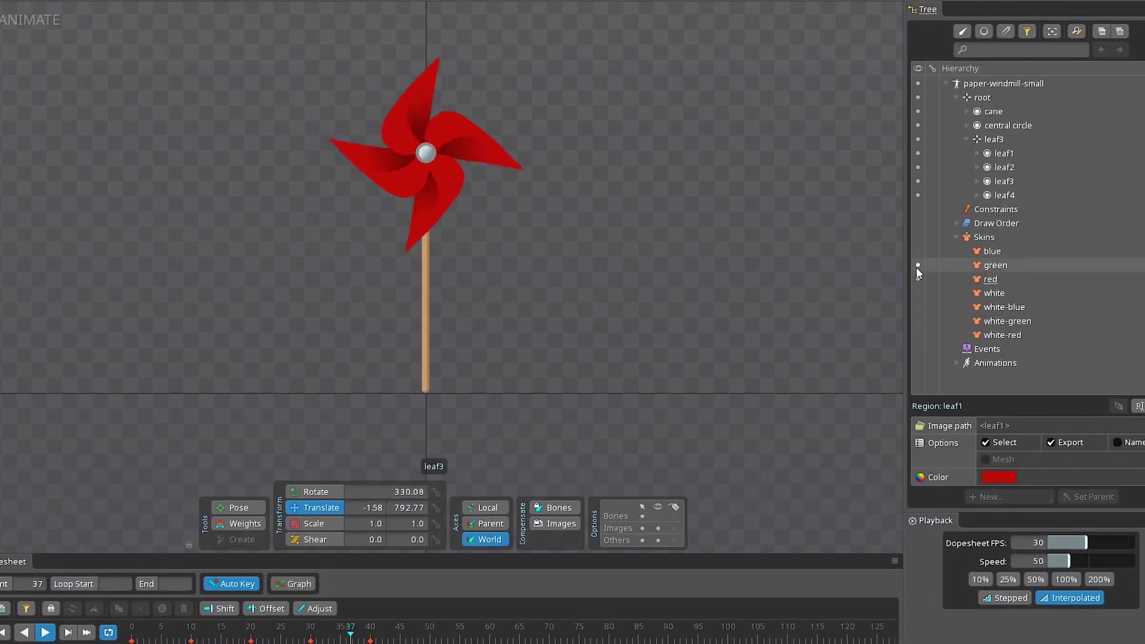
left_click(919, 266)
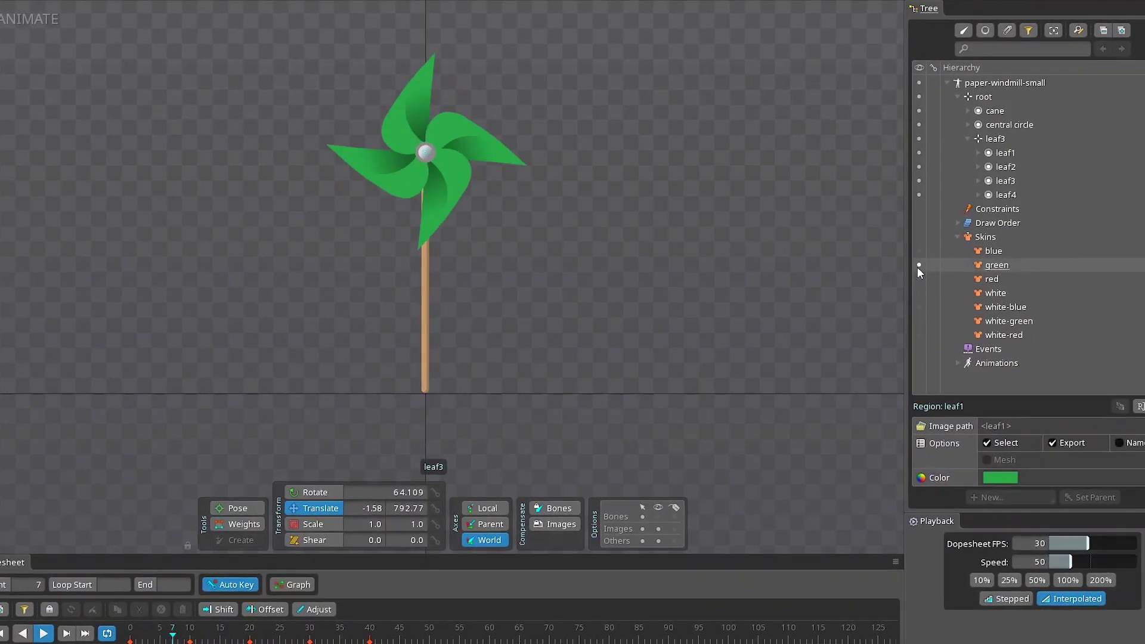
left_click(919, 251)
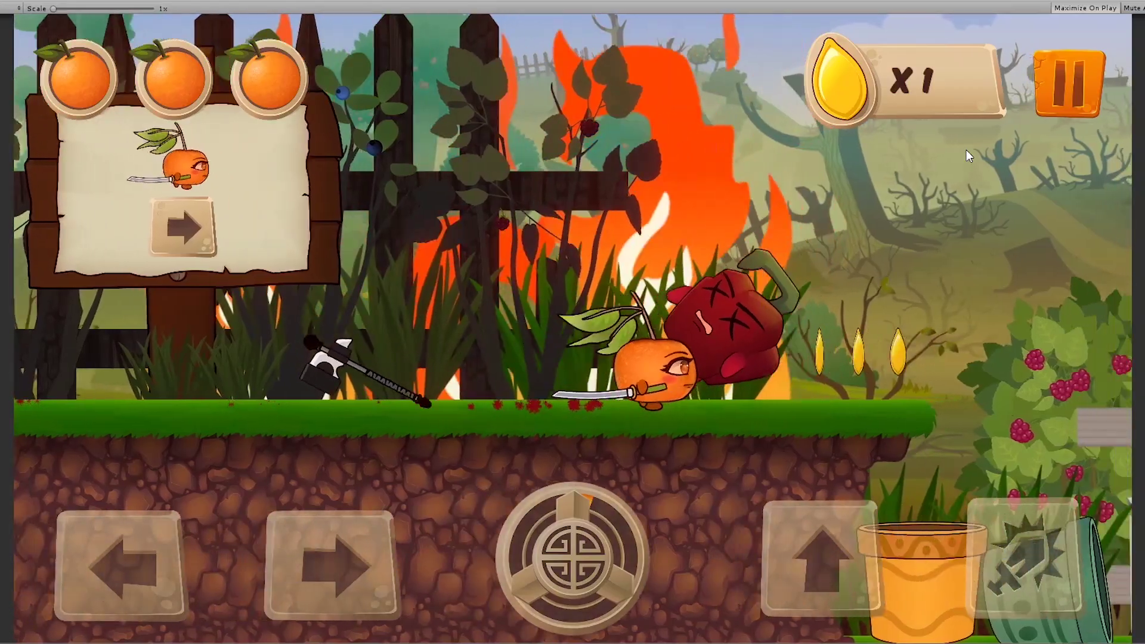
Run the orange swordsman right to collect coins up to x4, then back left
key("Right")
key("Left")
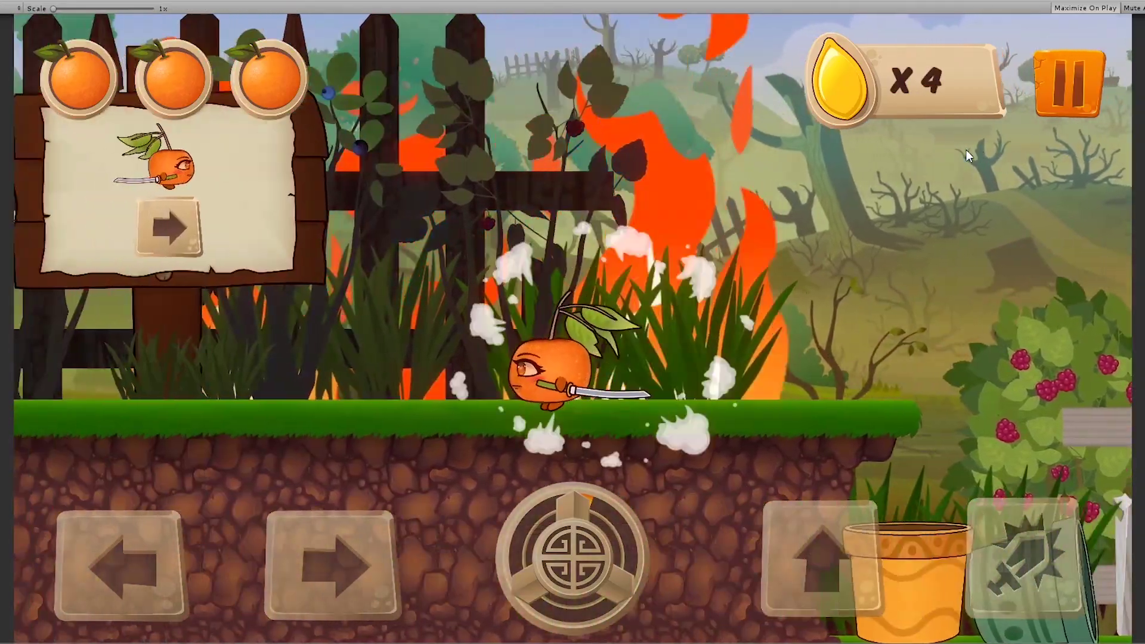